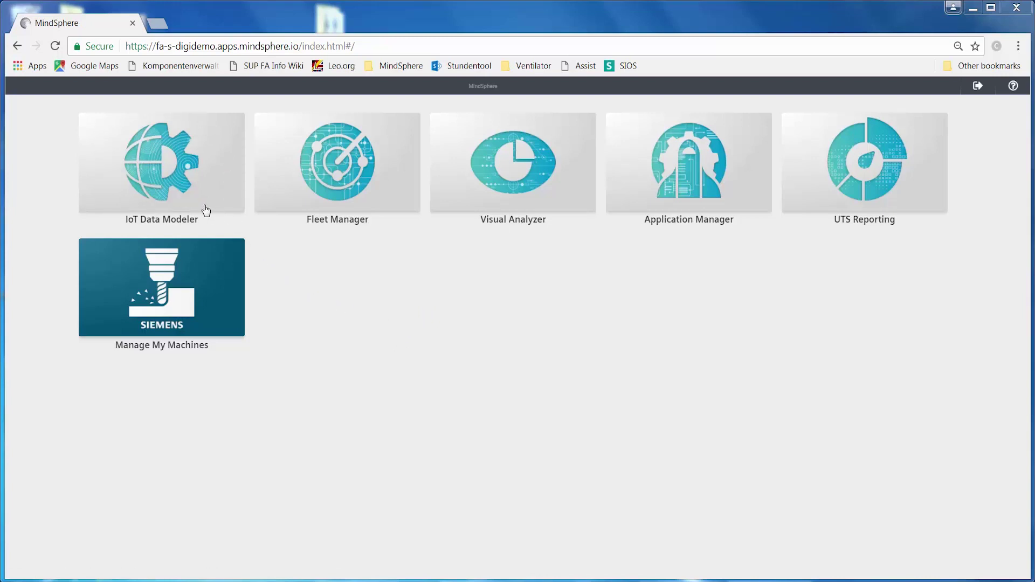
In IoT Data Modeler, start a new asset under the Automation_Tasks customer.
click(188, 183)
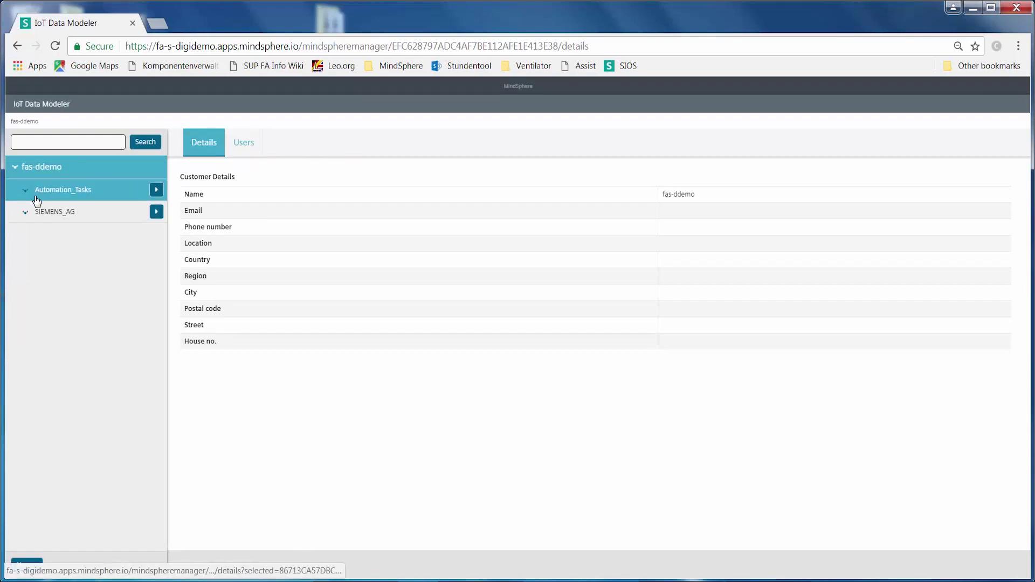
click(156, 189)
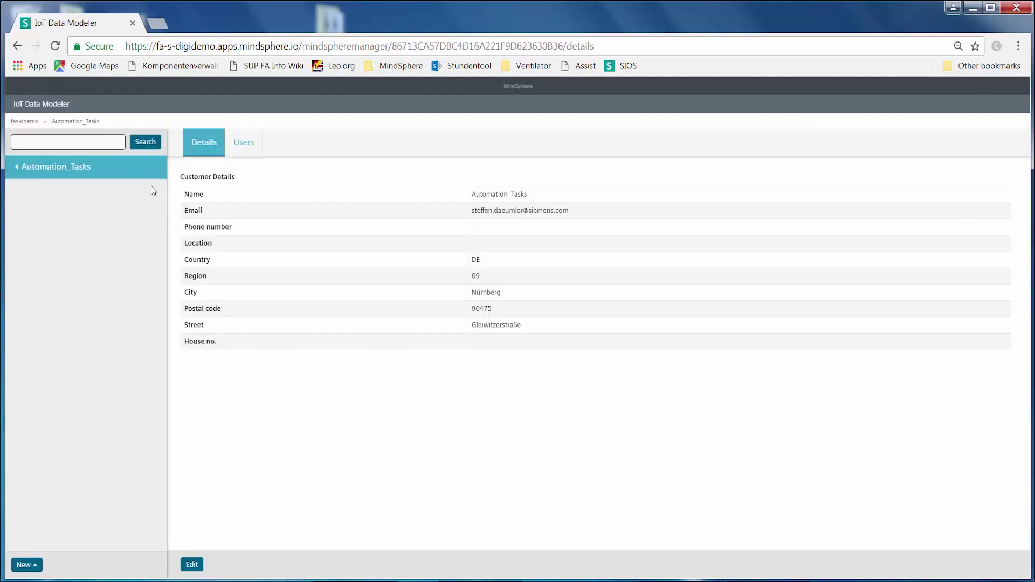
click(36, 572)
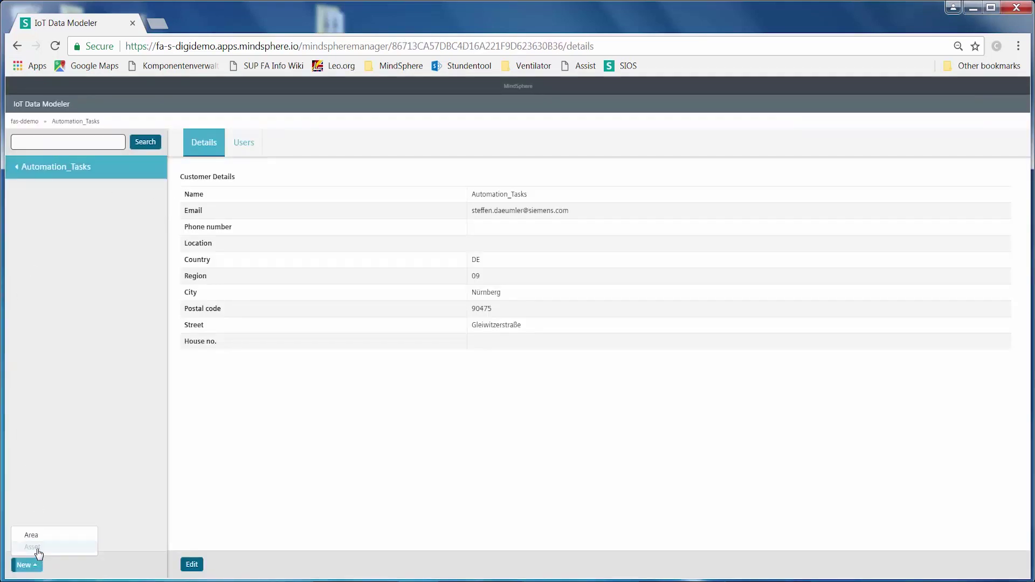
click(38, 548)
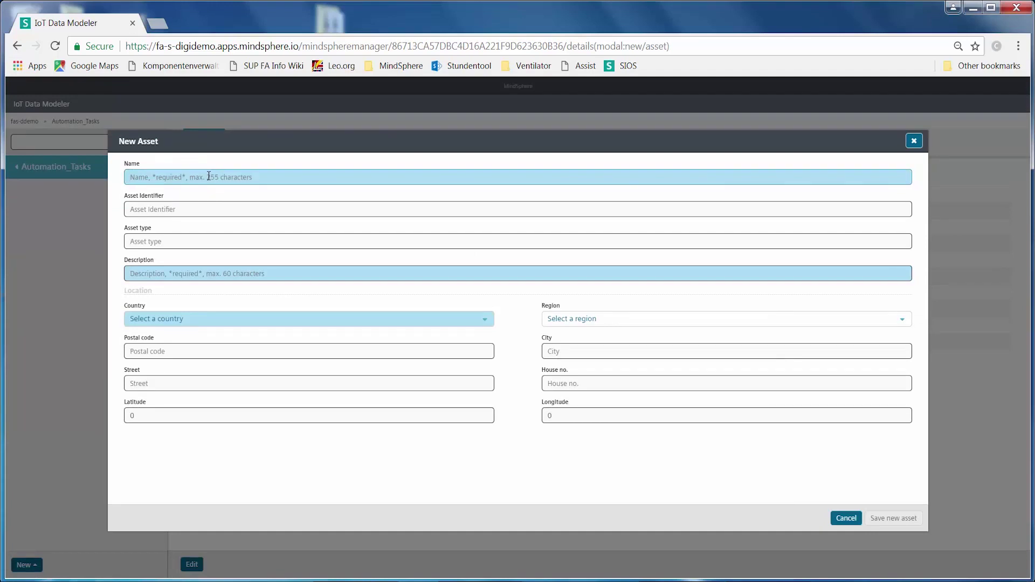
Name the asset Automation_Task_Video with description Demo and country Germany, and save it.
text(Automation_Task_Video)
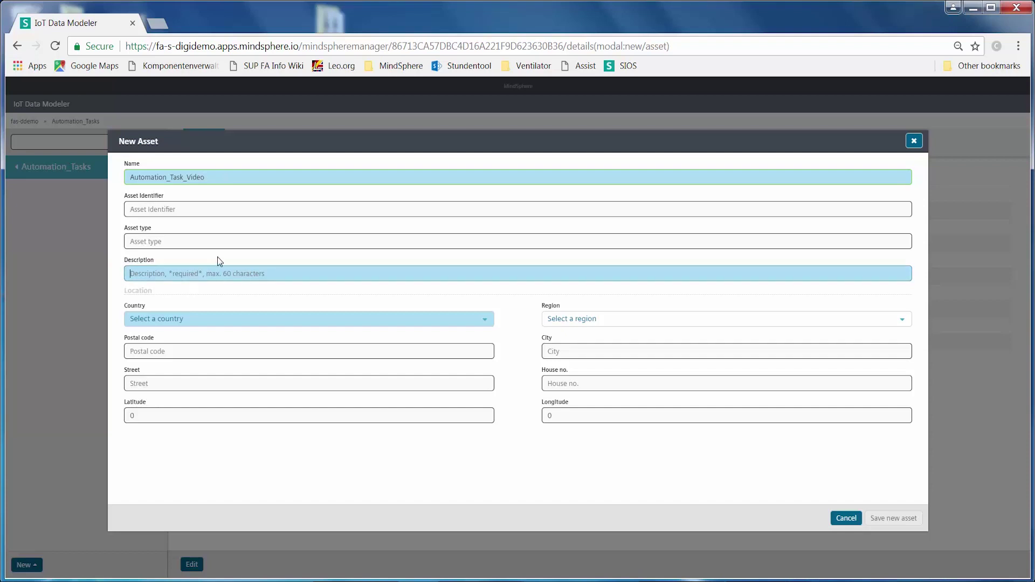
text(Demo)
click(189, 319)
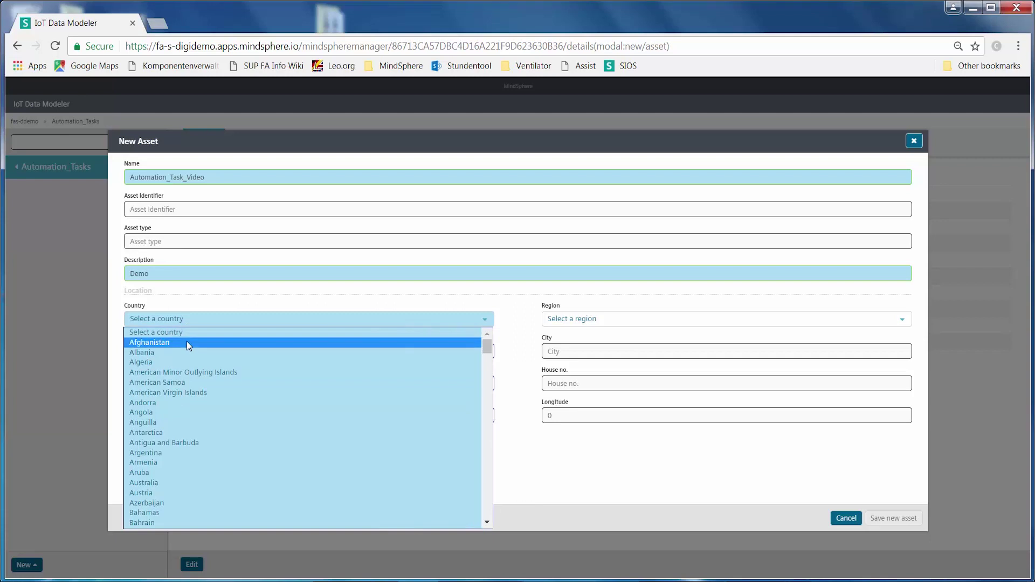
key(g)
scroll(187, 341, down, 1)
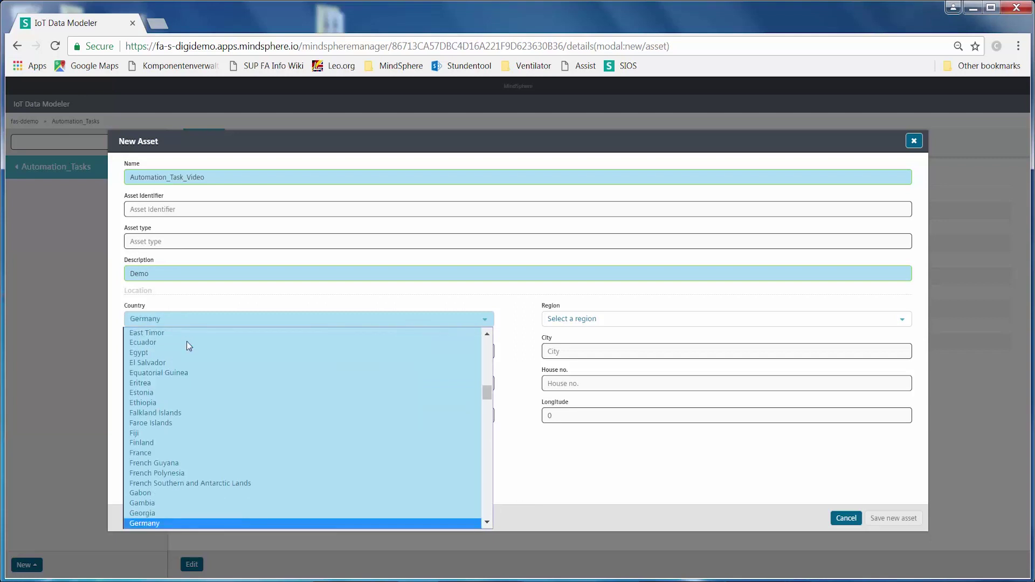
click(190, 523)
click(880, 520)
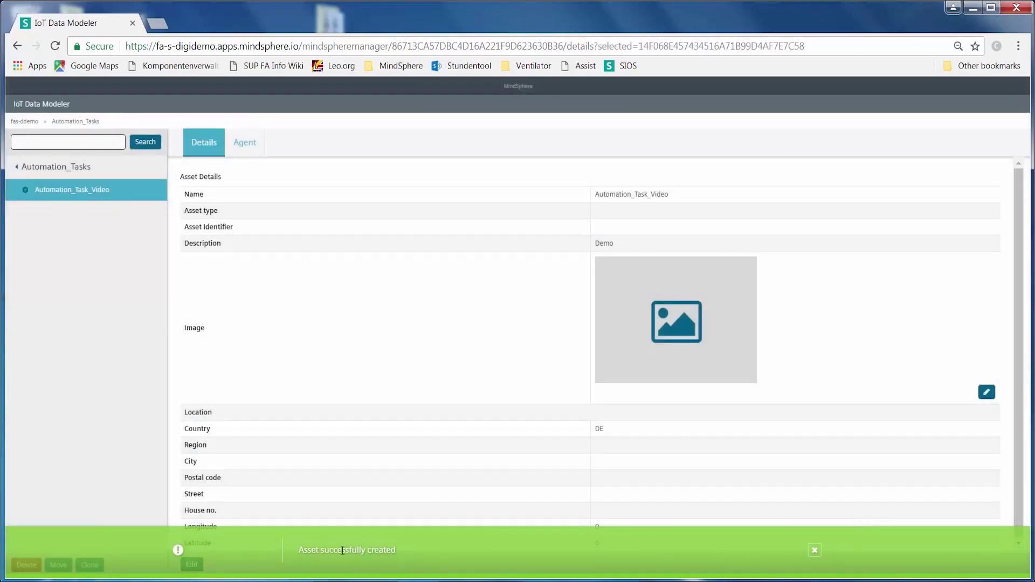
Choose MindConnect FB 1500 as the asset's agent type.
click(814, 549)
click(257, 152)
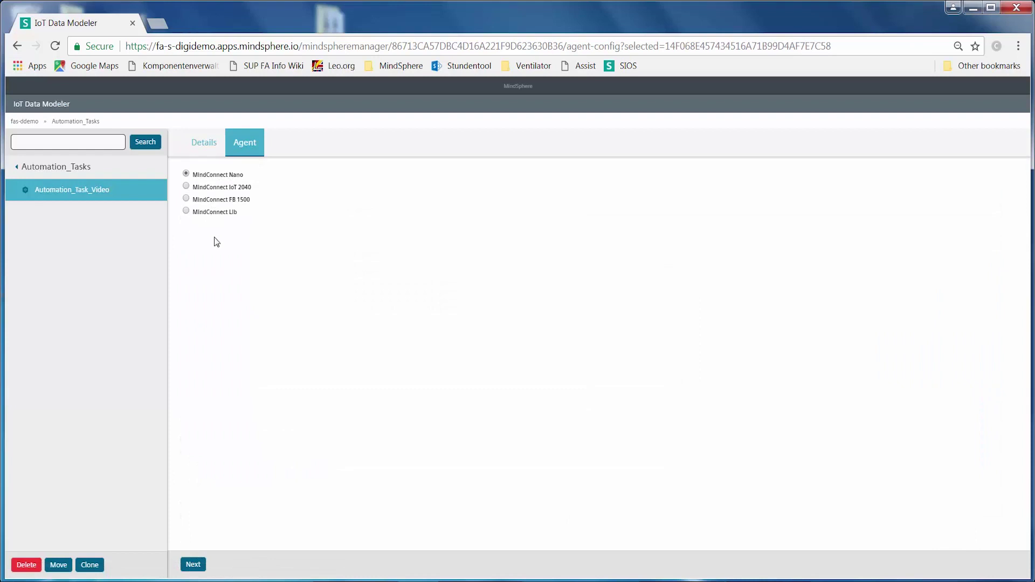
click(186, 199)
click(193, 565)
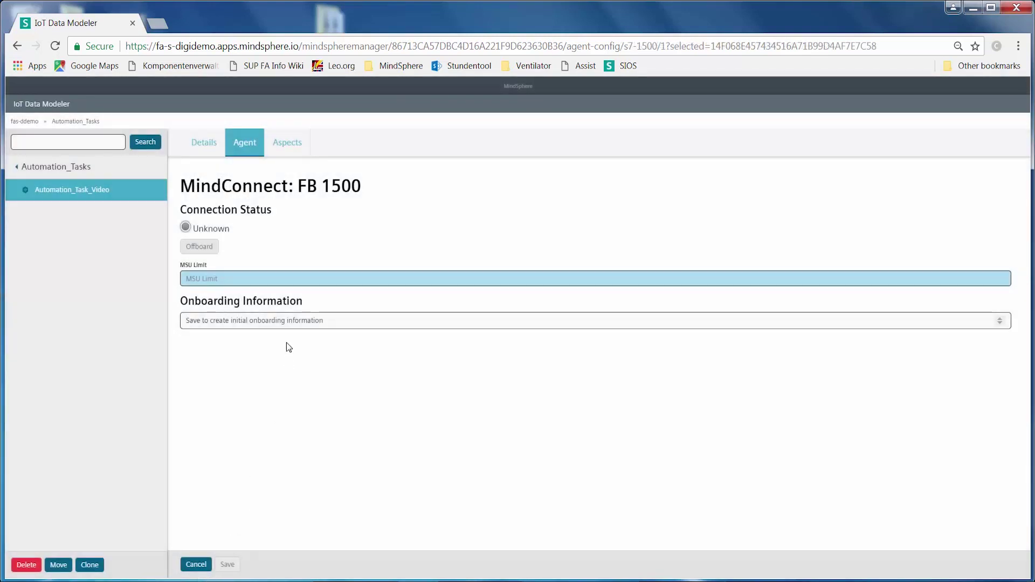
Set the agent's MSU Limit to 10000 and save the configuration.
click(258, 280)
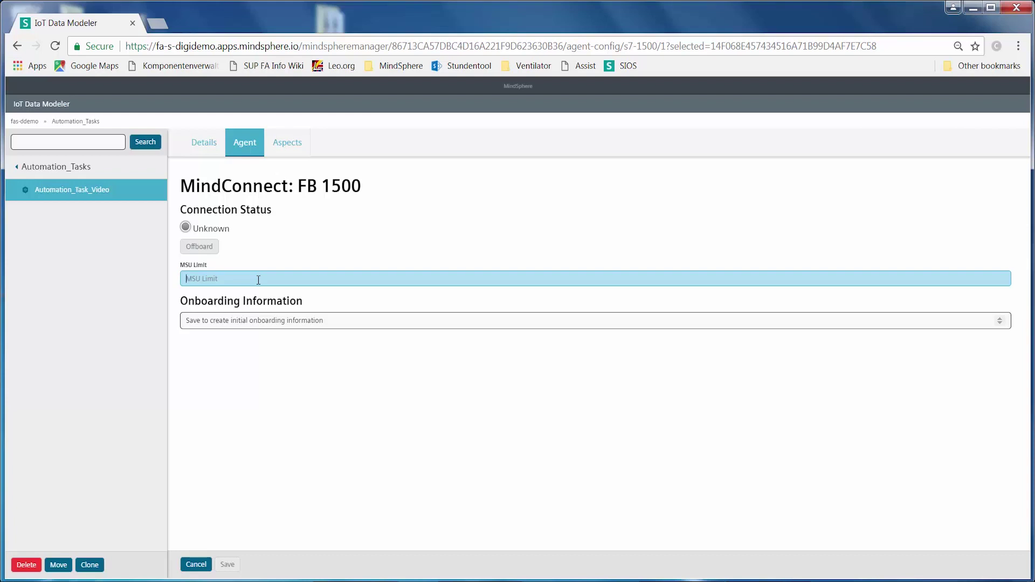
text(10)
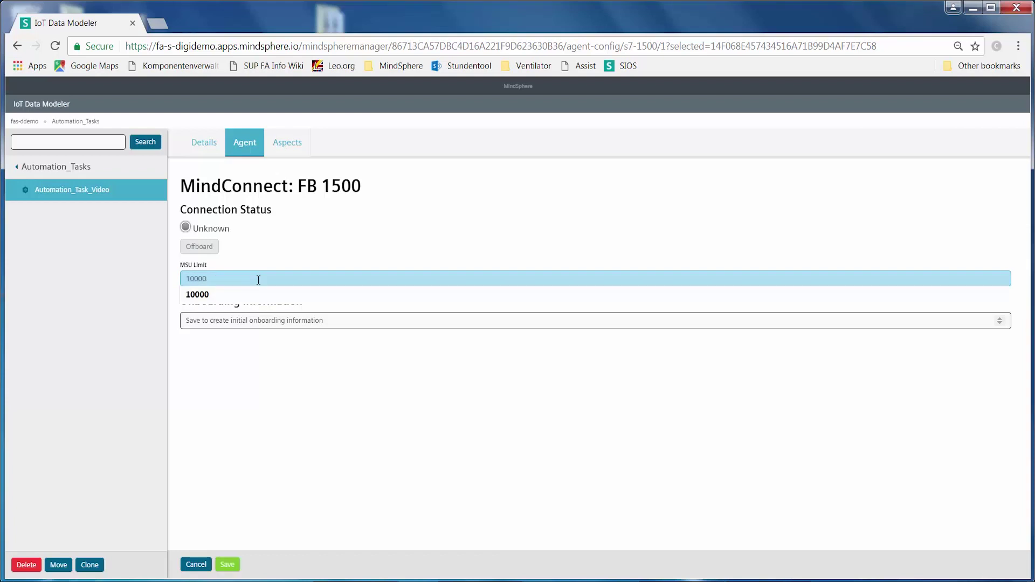
text(000)
click(264, 294)
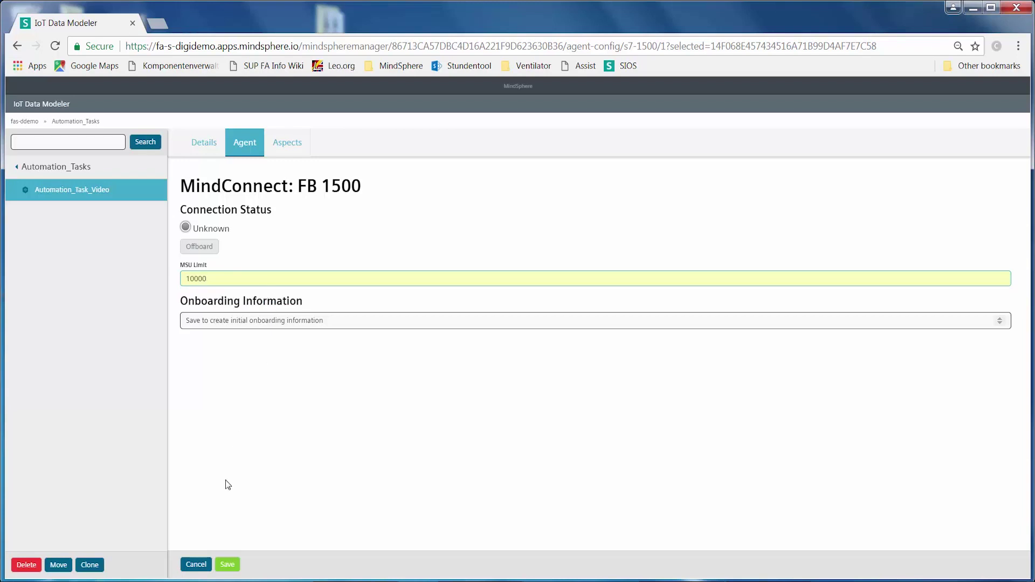
click(228, 566)
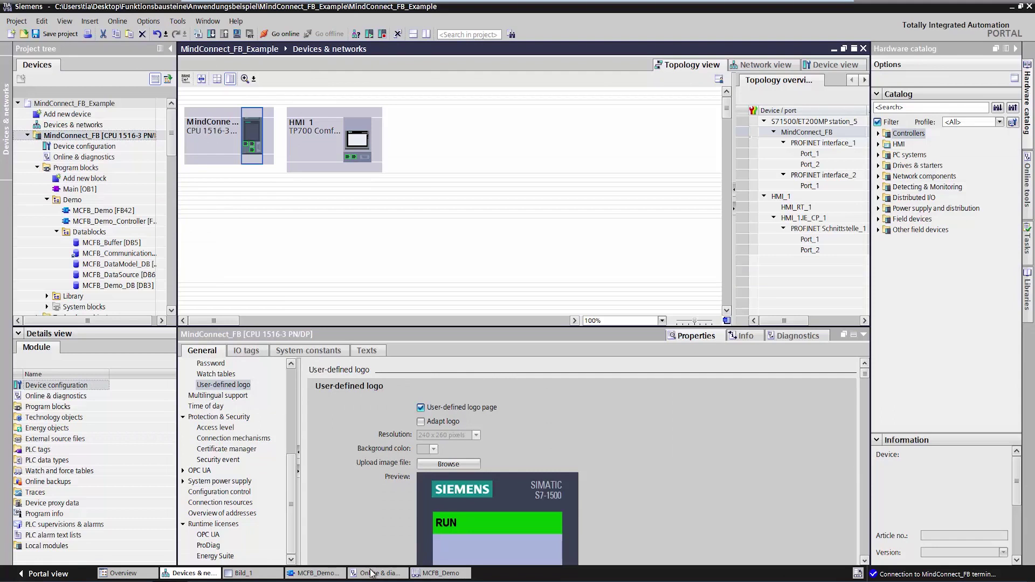
Review the X1 and X2 PROFINET Ethernet addresses, then the CPU's DNS server 8.8.8.8.
drag(290, 506, 287, 390)
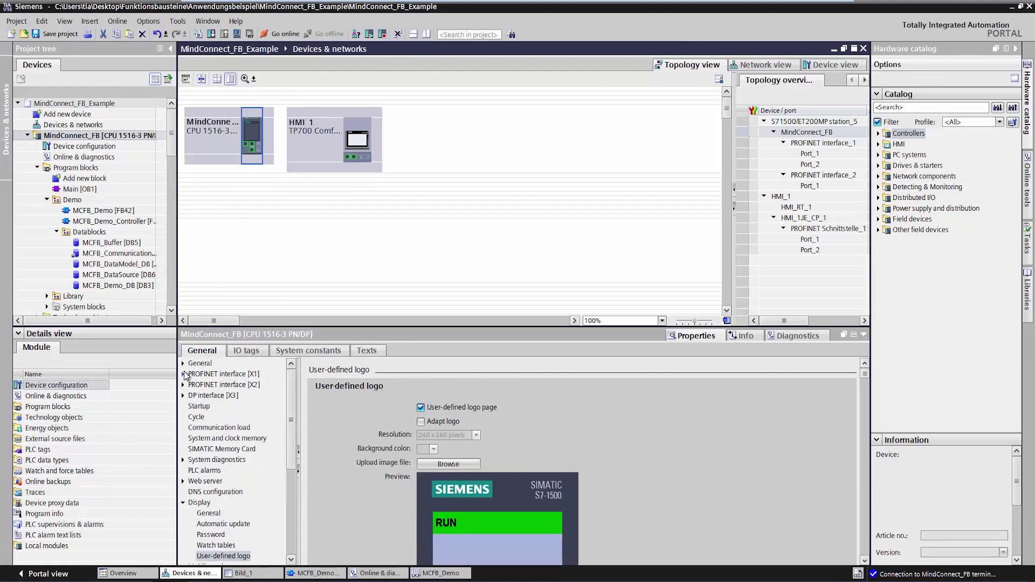
click(183, 374)
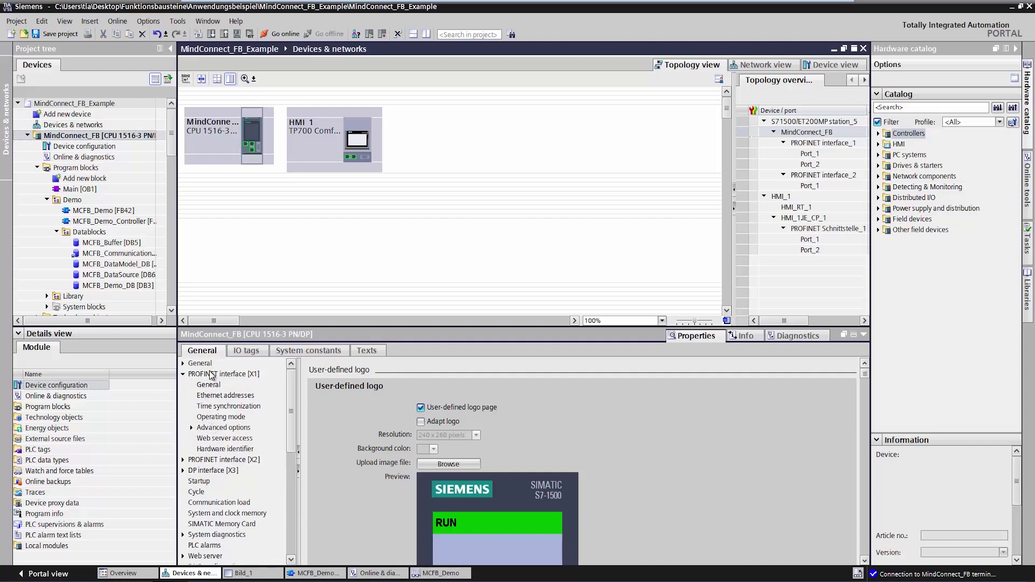
click(216, 395)
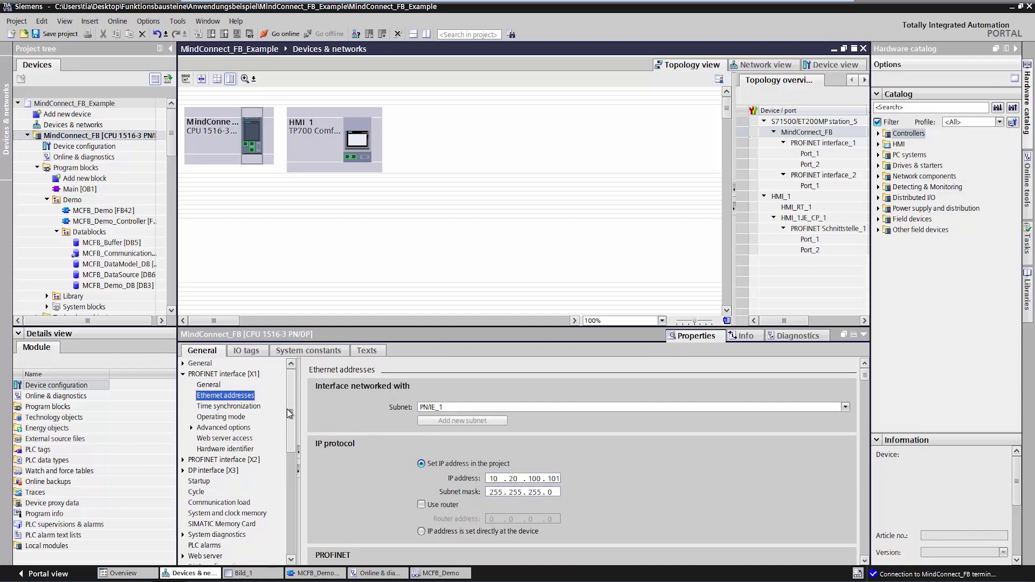
scroll(290, 434, down, 4)
scroll(291, 434, down, 1)
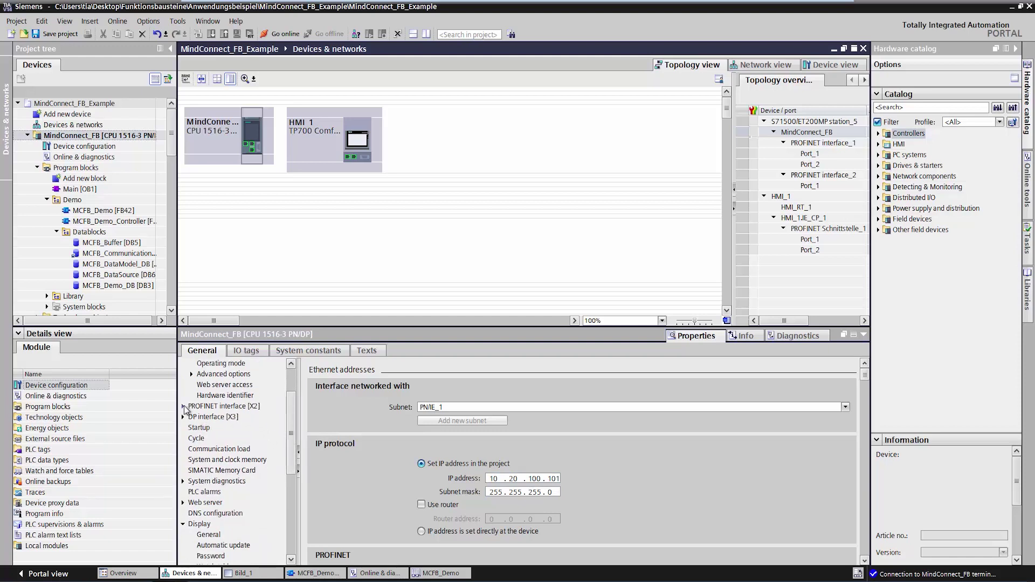
click(183, 407)
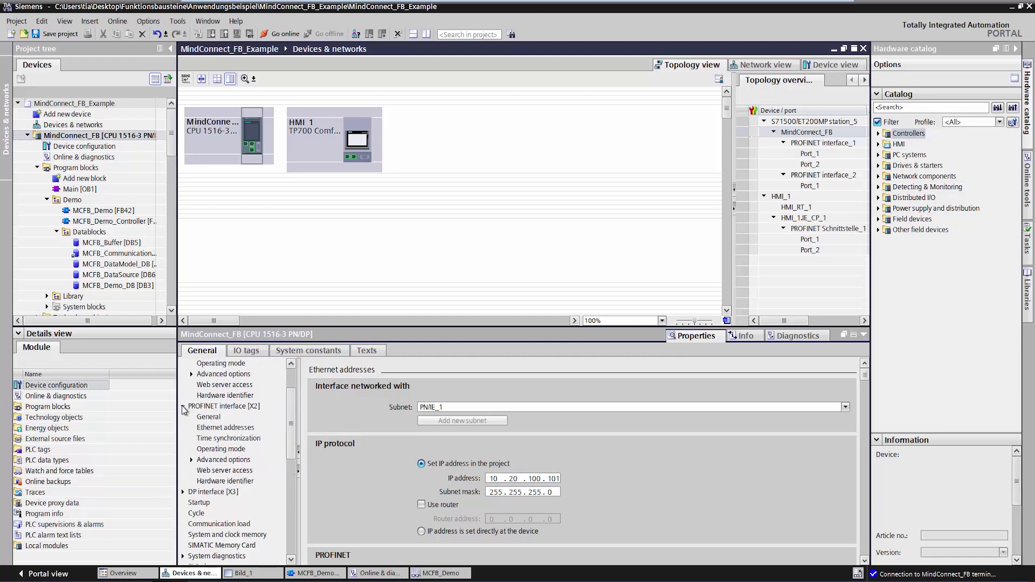
click(224, 428)
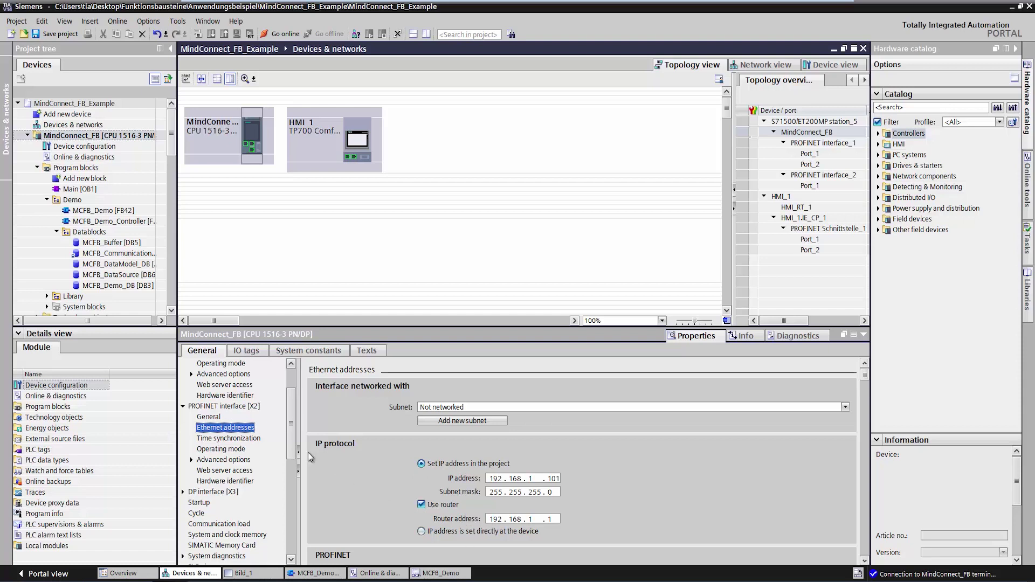
drag(292, 436, 291, 457)
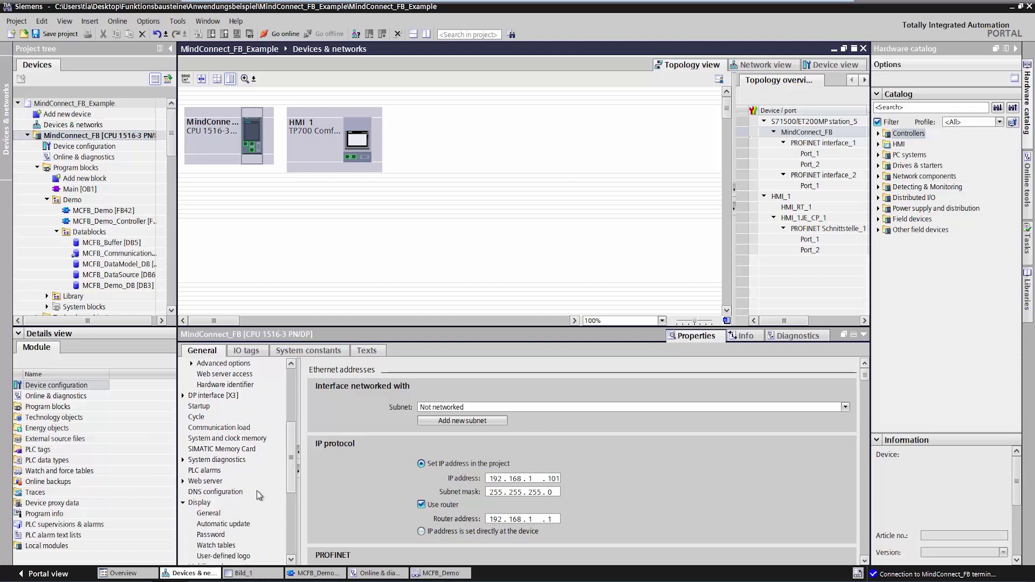
click(237, 492)
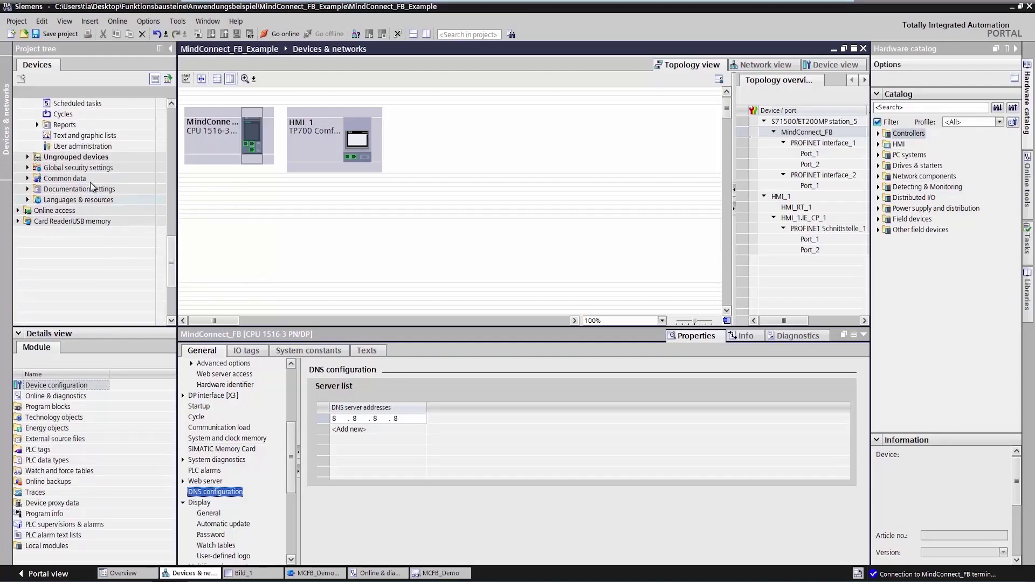
Log in to the project's Global security settings with the user password.
click(28, 168)
double_click(63, 179)
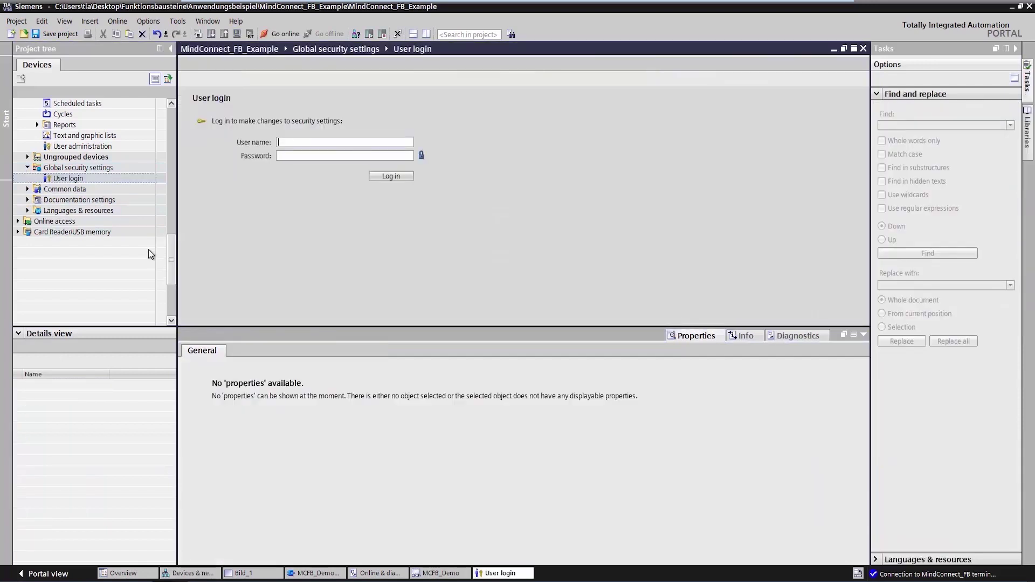
text(U)
text(*)
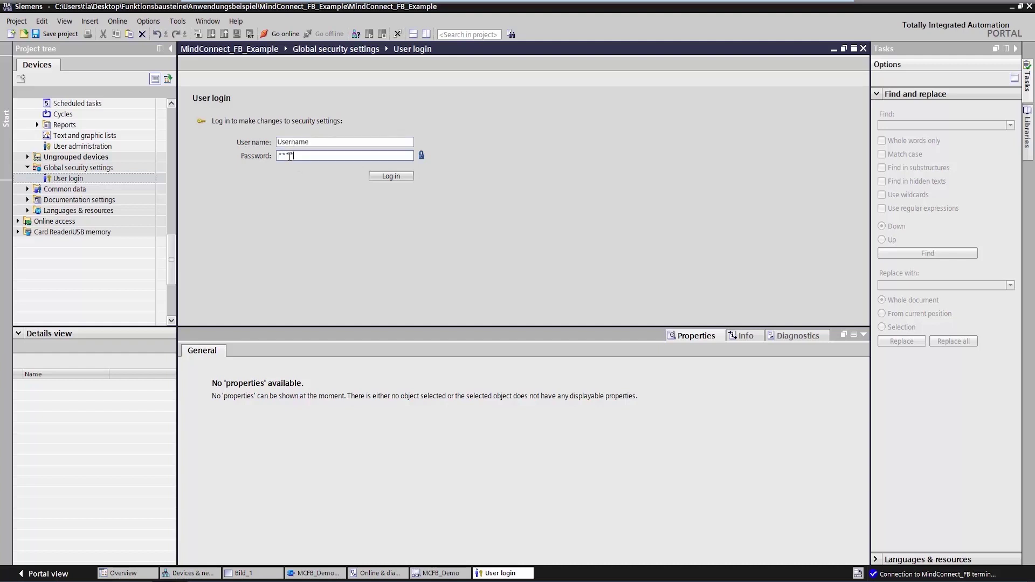
click(383, 175)
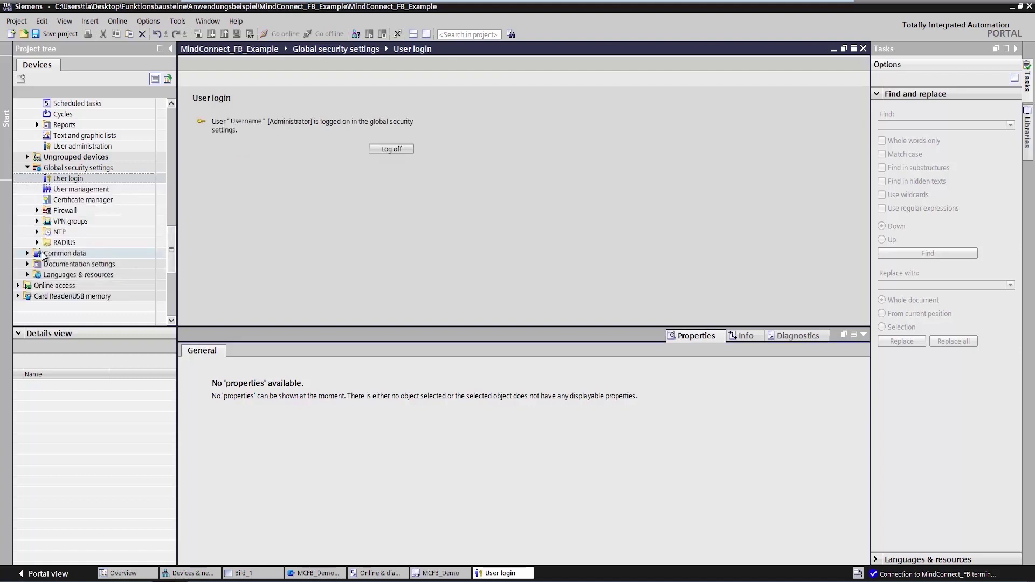
List trusted root authorities in the certificate manager, inspecting the Symantec and VeriSign entries.
double_click(70, 198)
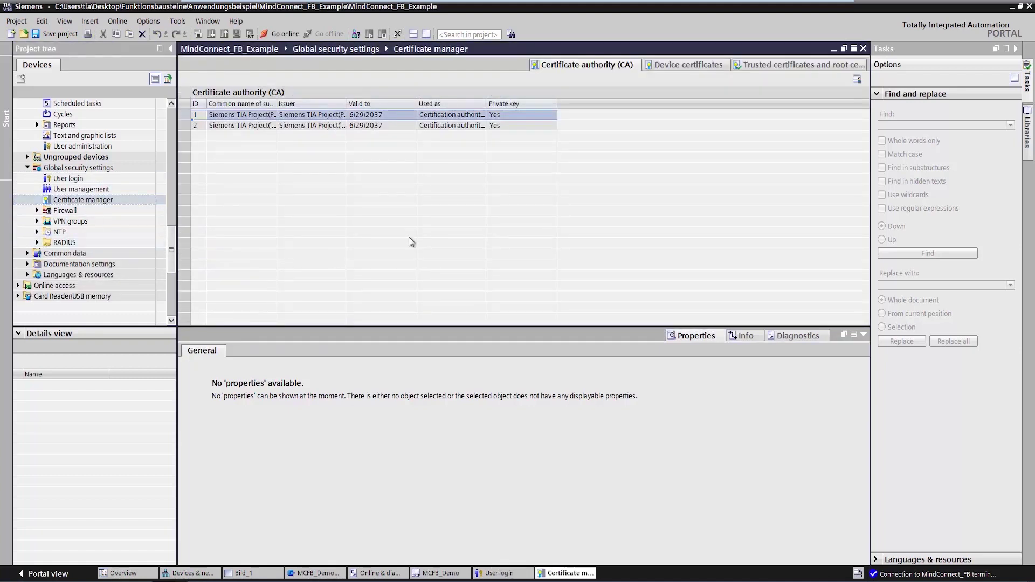
click(765, 63)
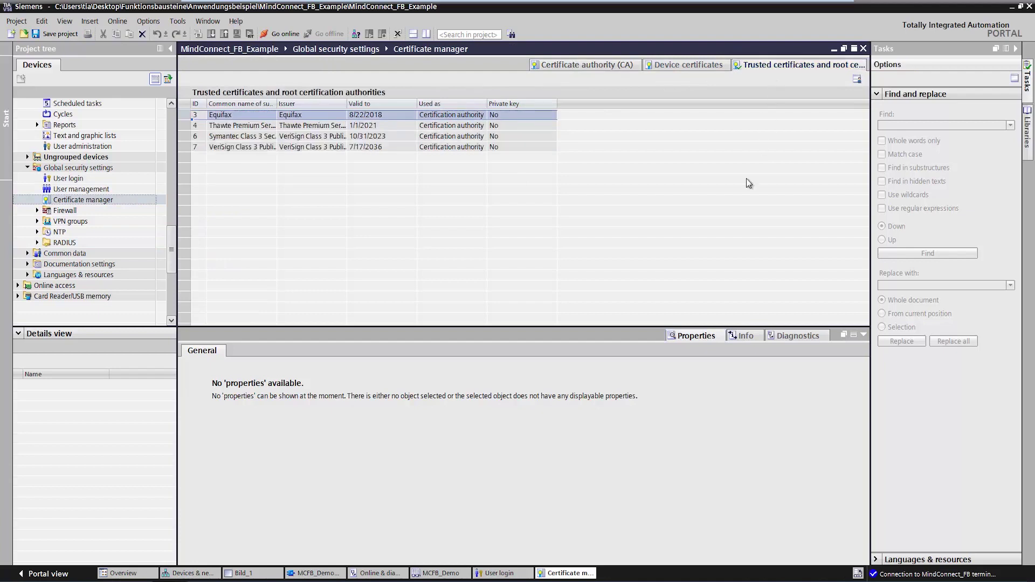
click(242, 136)
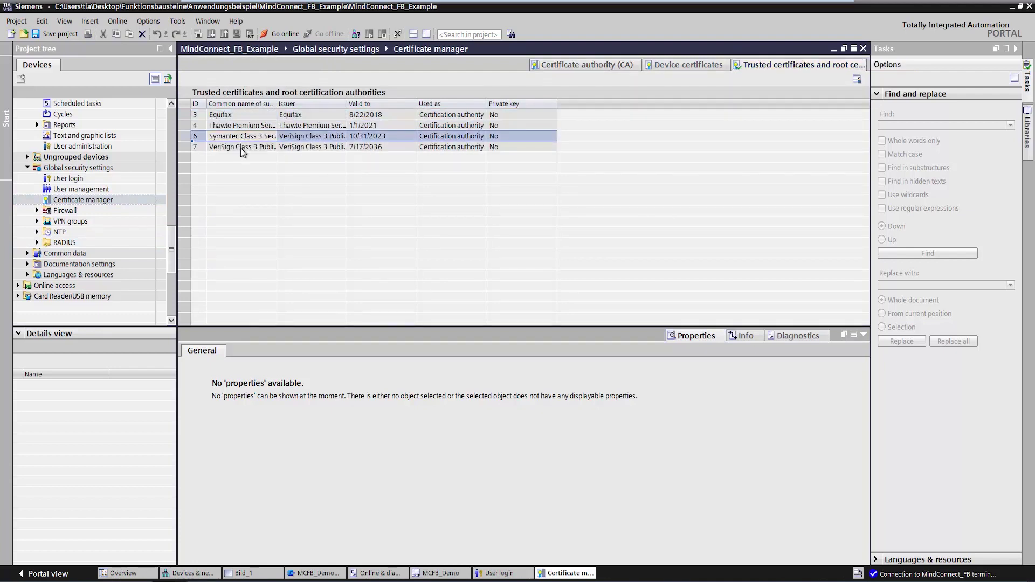
click(242, 147)
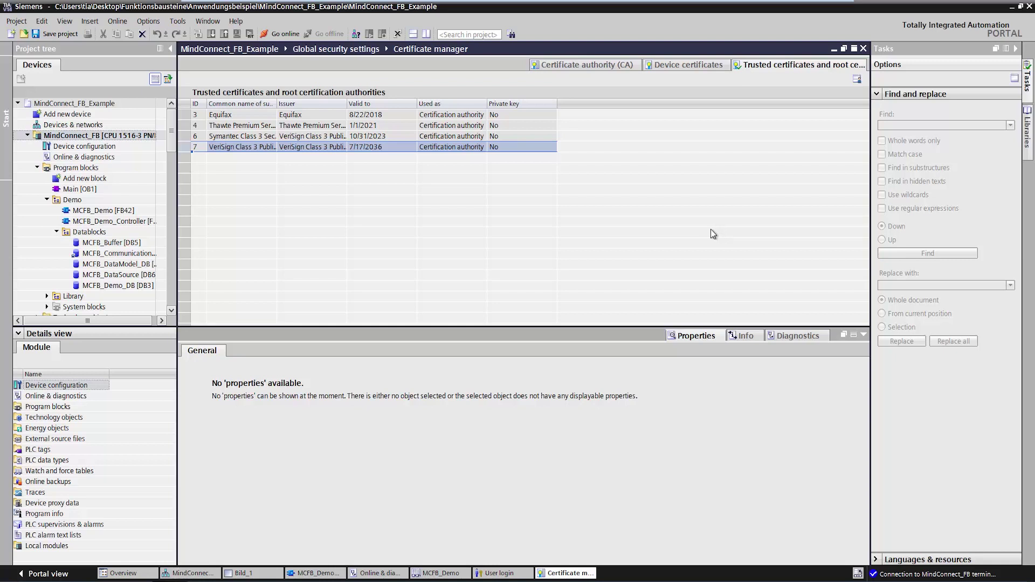
Show the MindConnect_FB CPU's device view with its certificate manager properties.
click(189, 574)
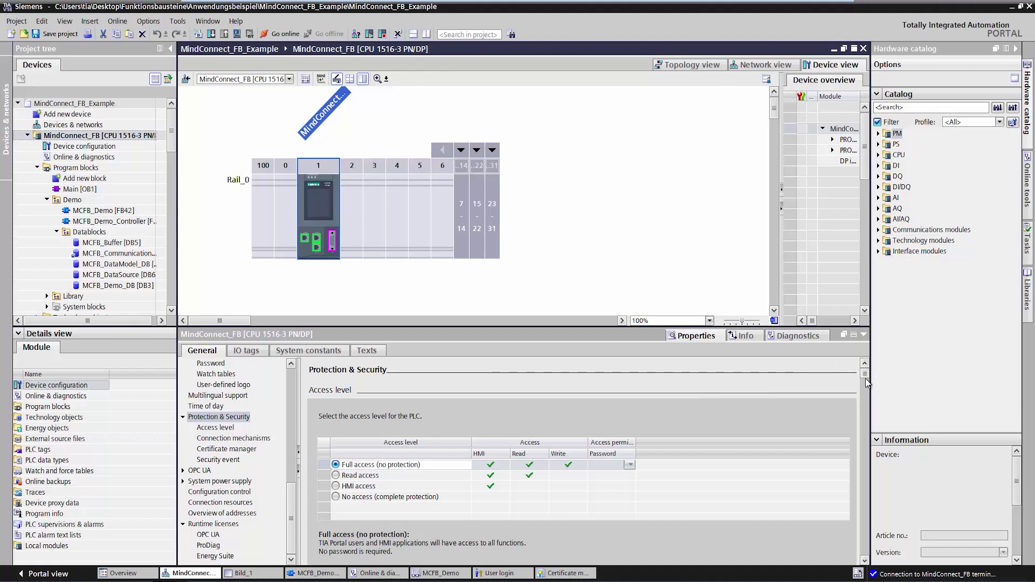
drag(865, 379, 838, 505)
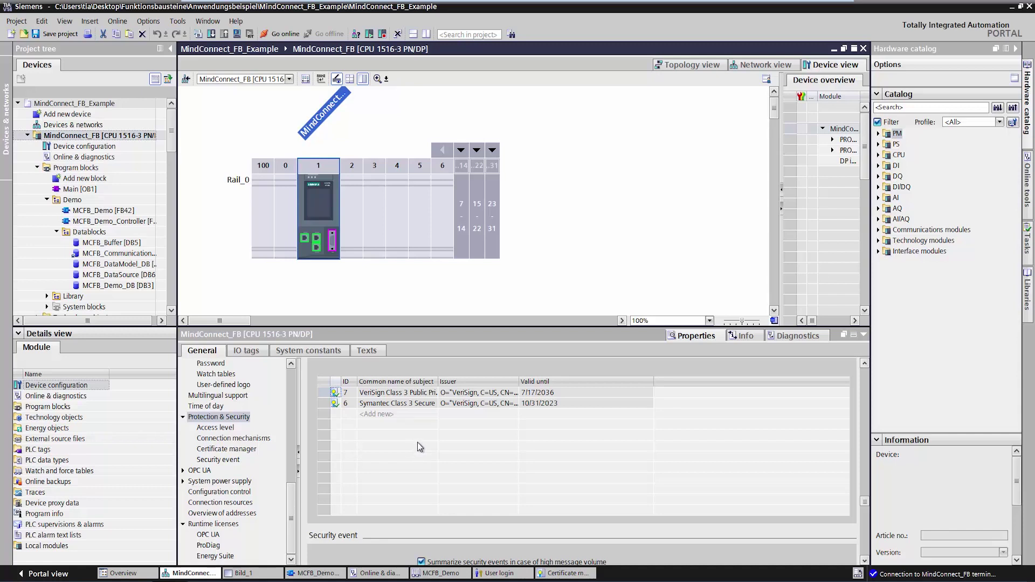
double_click(97, 211)
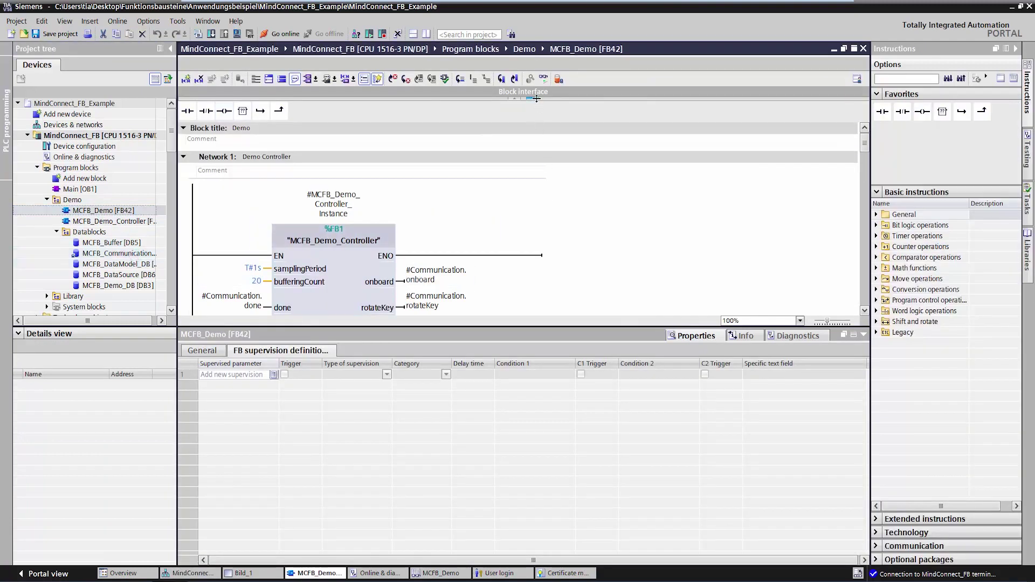
Show MCFB_Demo's block interface and review the Communication parameters' default values.
click(536, 99)
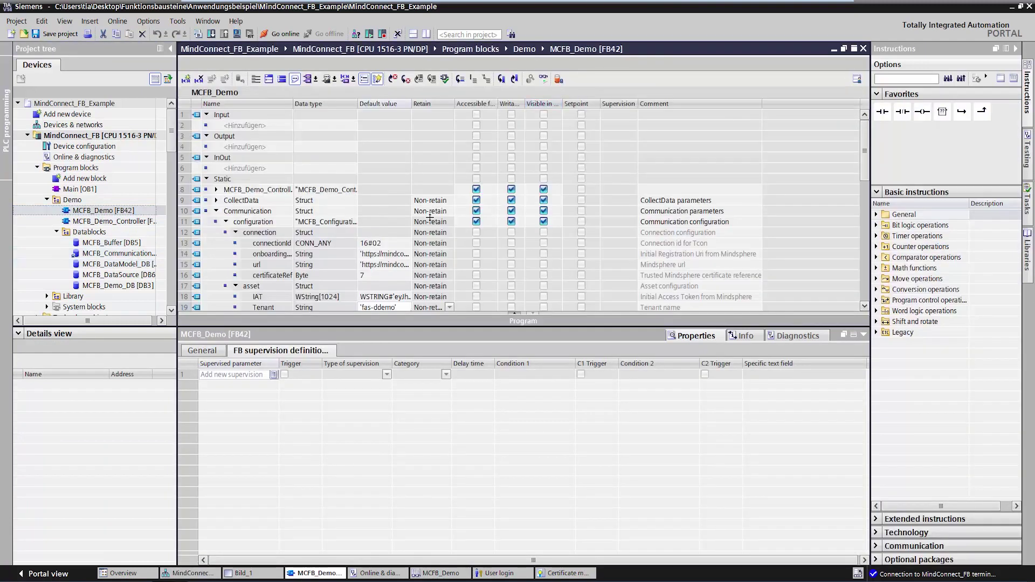
click(399, 207)
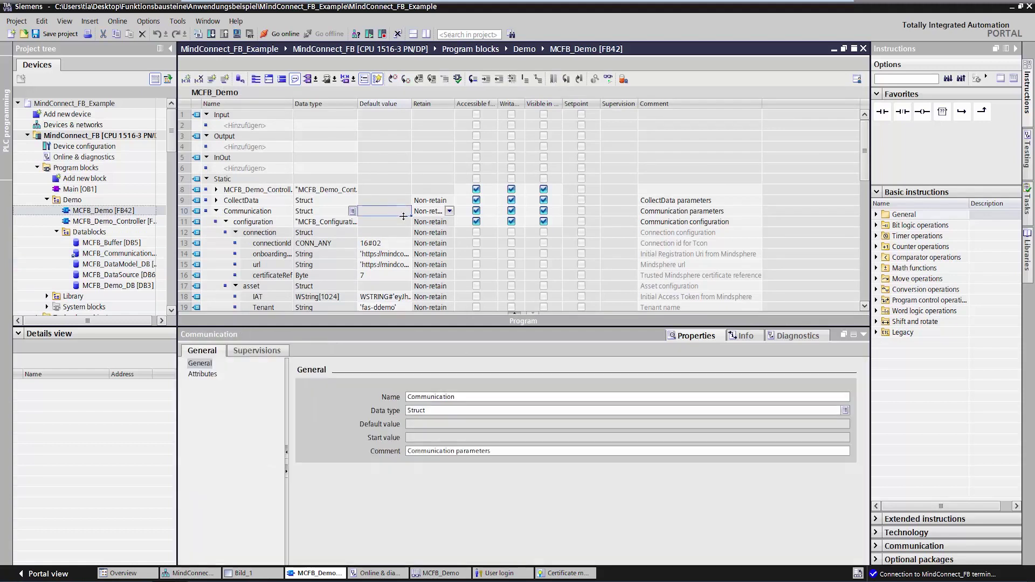
scroll(468, 115, down, 2)
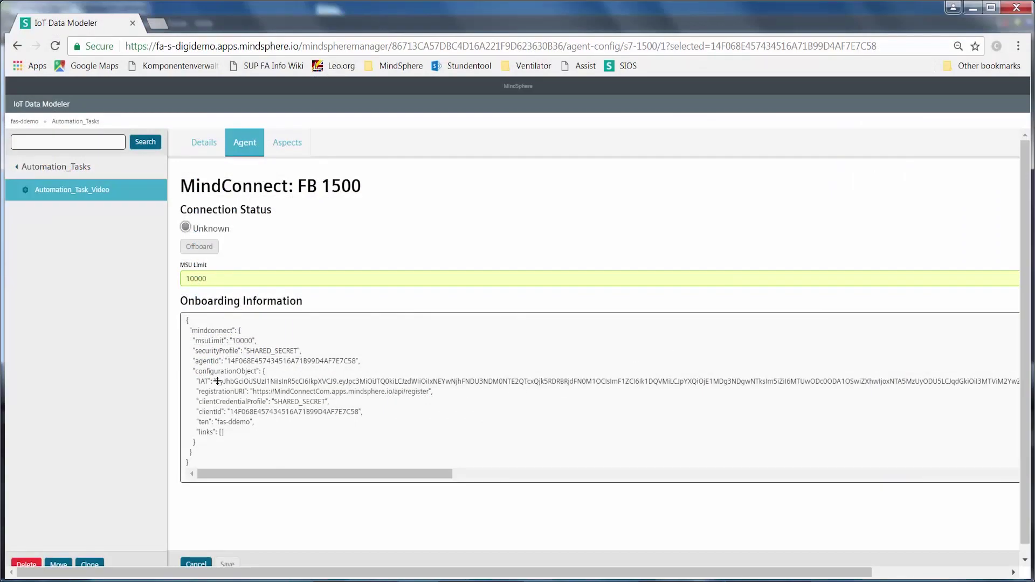
Copy the agent's Initial Access Token into MCFB_Demo's IAT default value as a WSTRING.
drag(216, 381, 978, 381)
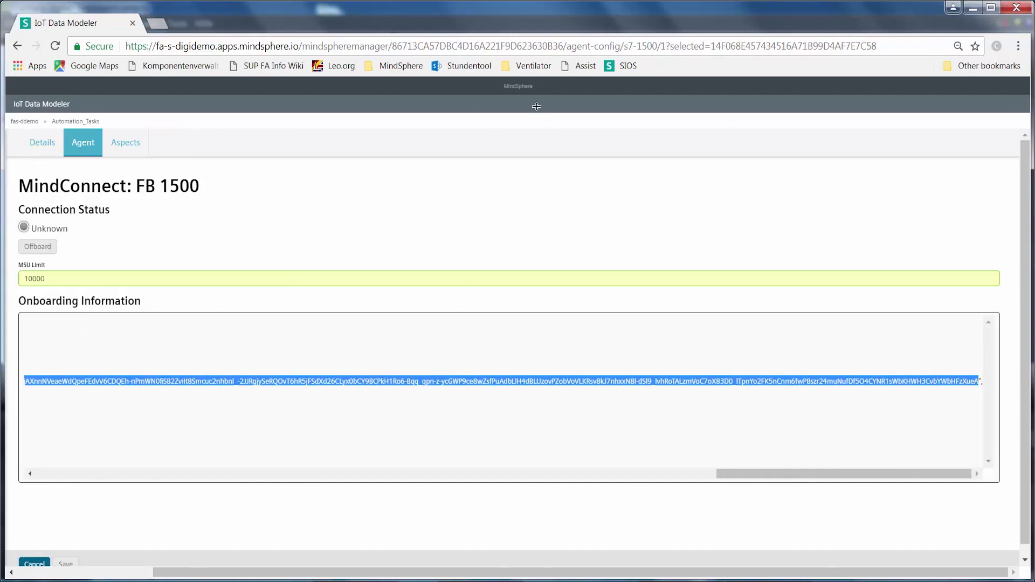
key(alt+Tab)
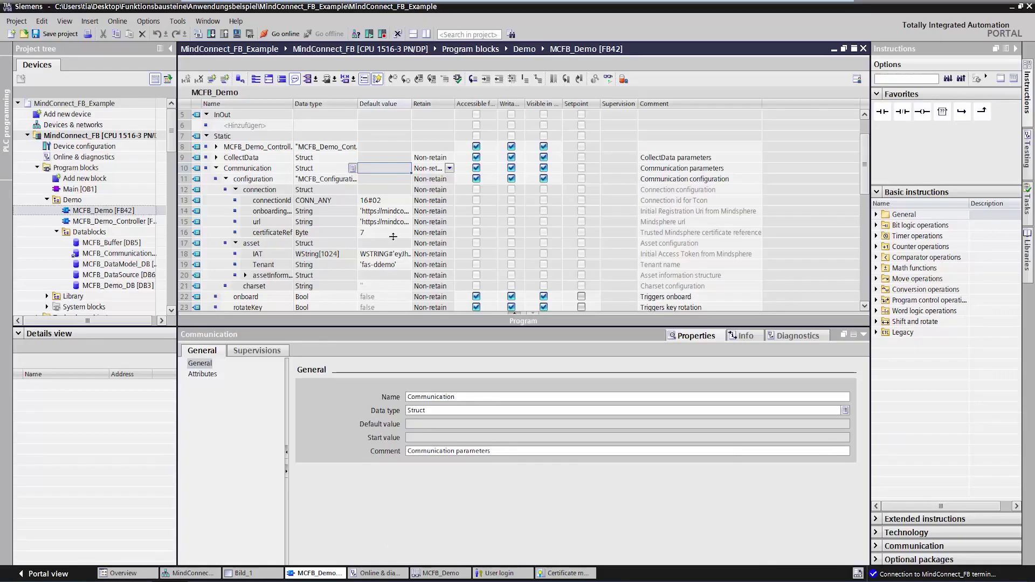
click(385, 253)
click(386, 254)
text(WSTRING#)
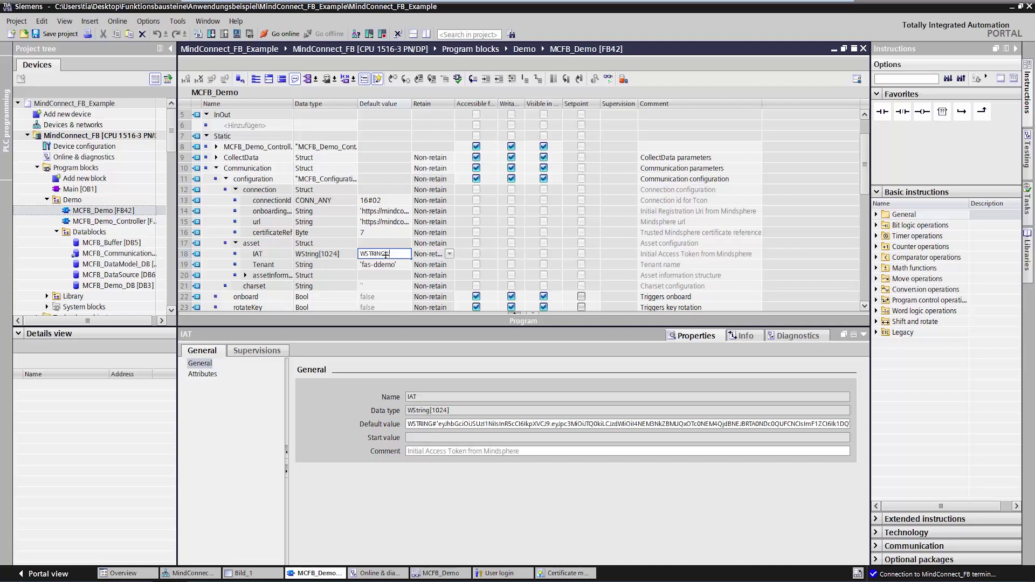
text(')
key(ctrl+v)
text(')
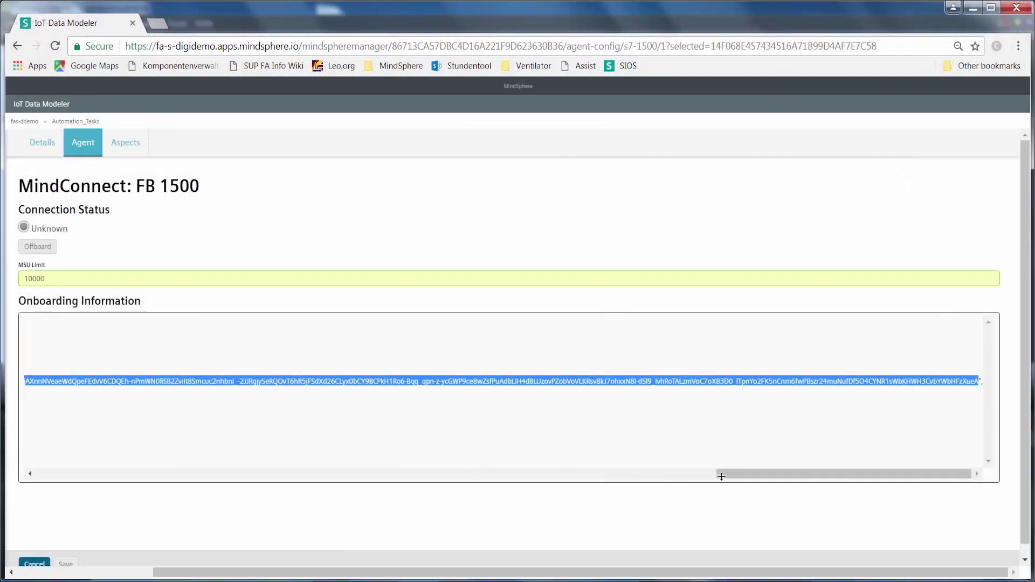
Copy the agent's tenant name into MCFB_Demo's Tenant default value.
drag(723, 476, 24, 476)
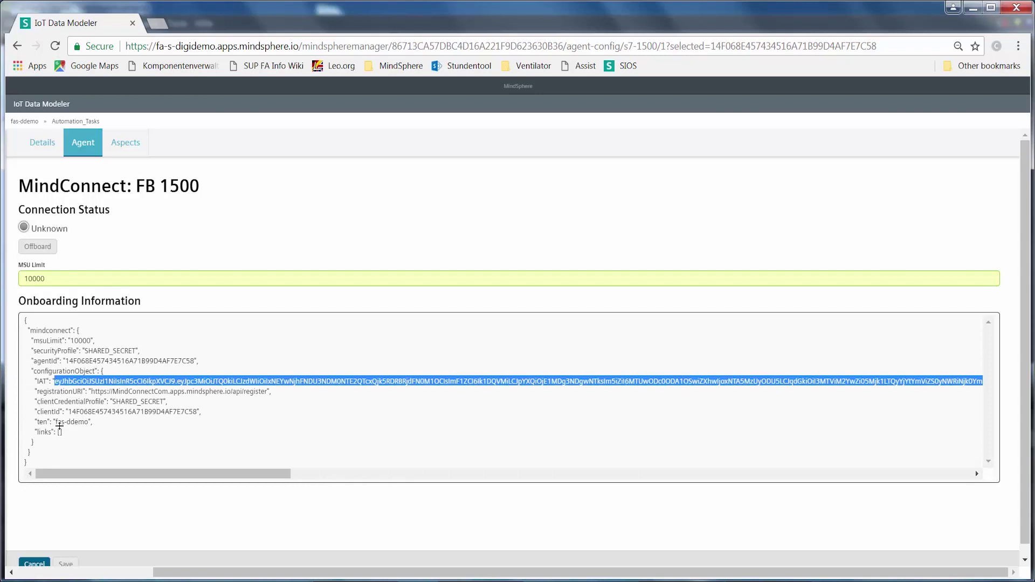
mouse_move(57, 421)
mouse_down()
mouse_move(76, 422)
mouse_move(57, 425)
mouse_up()
key(ctrl+c)
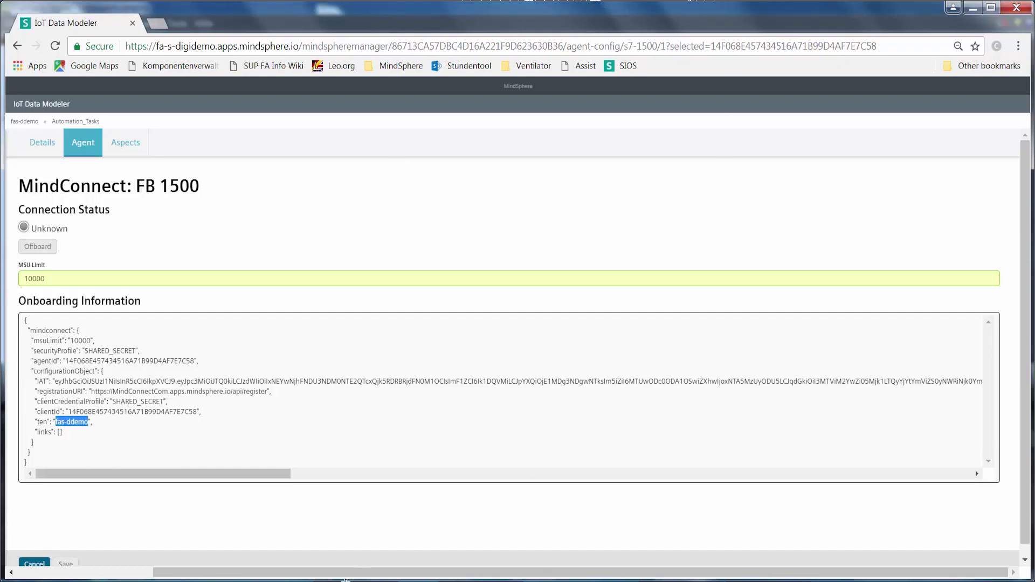
key(alt+Tab)
double_click(383, 264)
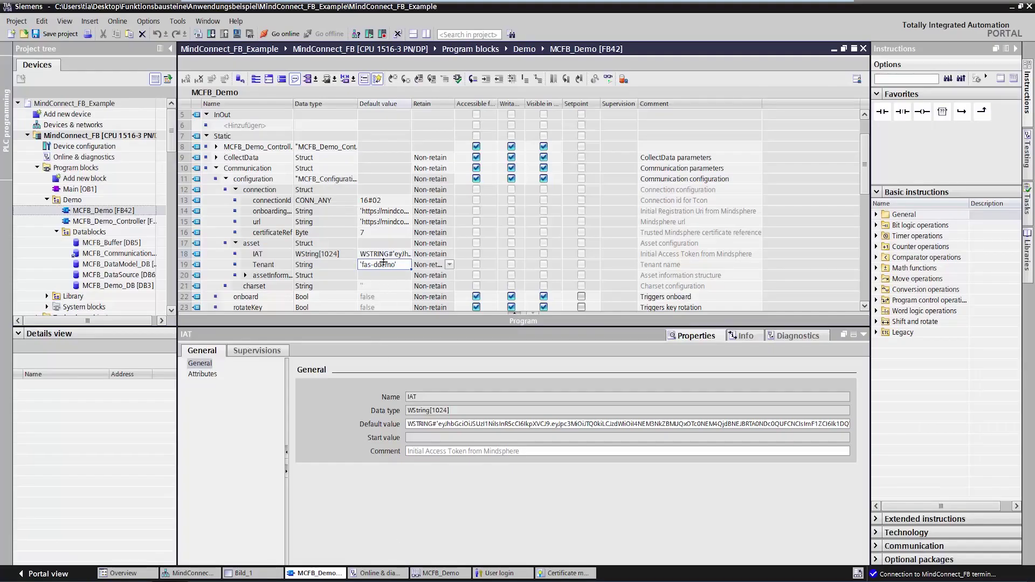
key(ctrl+v)
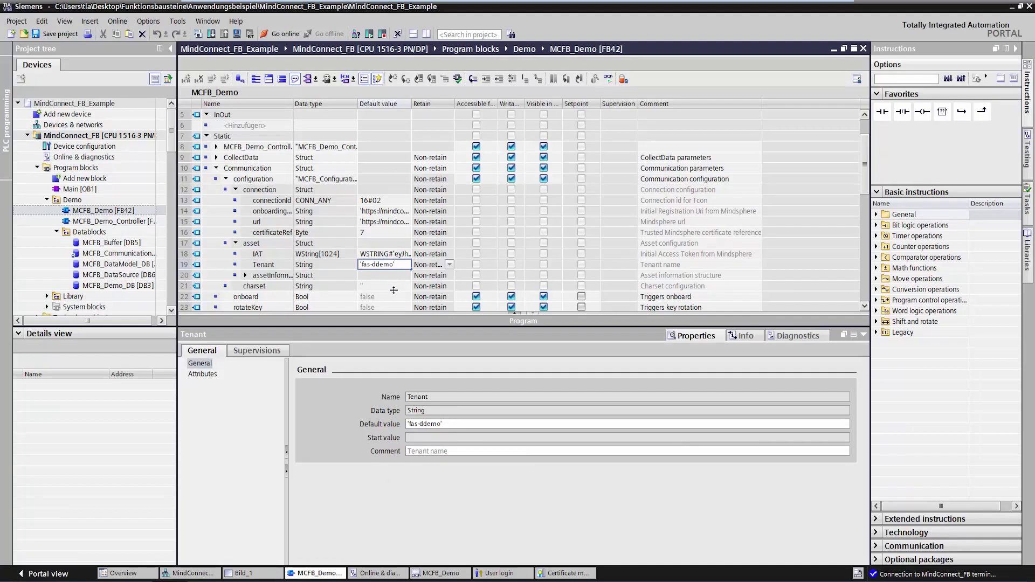
click(371, 234)
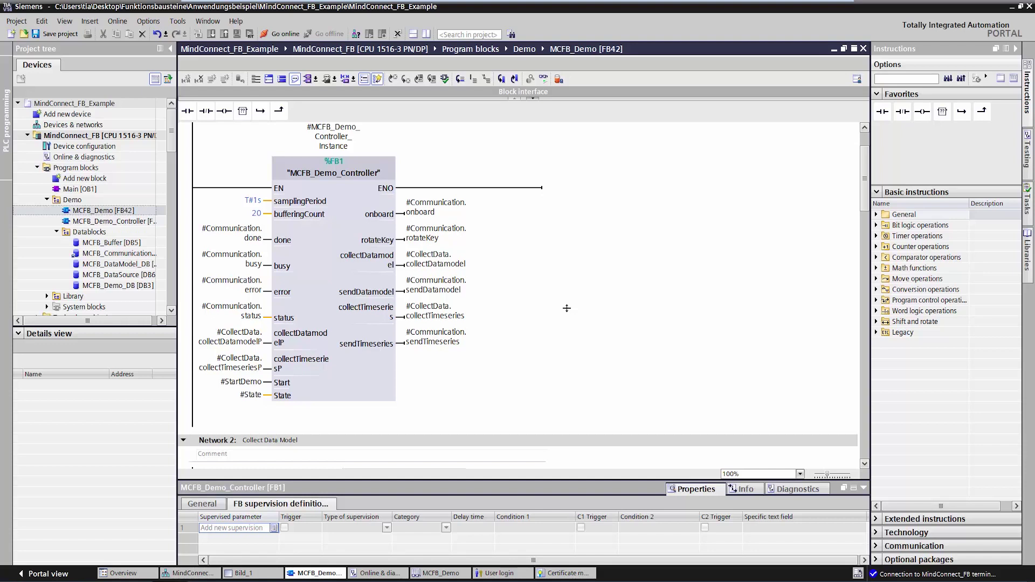
Inspect the MCFB_Demo_Controller call in Network 1 and the MCFB_CollectDataModel call in Network 2.
click(329, 291)
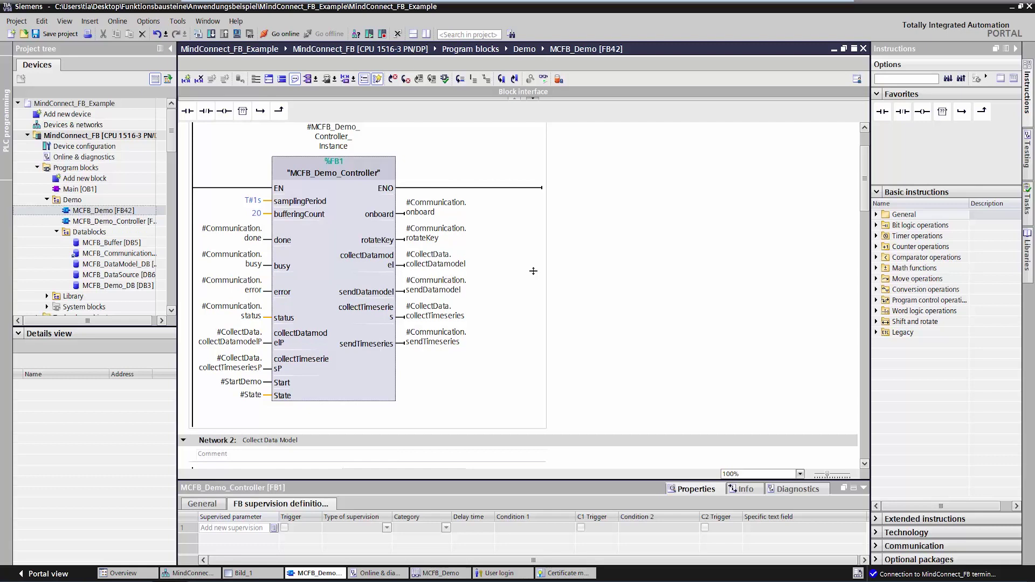
scroll(533, 272, up, 3)
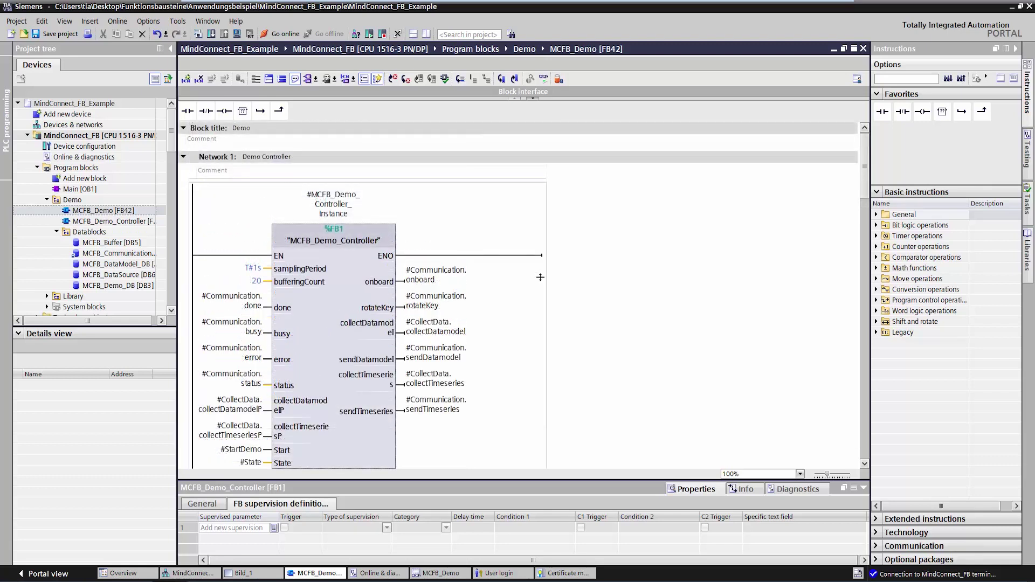
scroll(540, 277, down, 10)
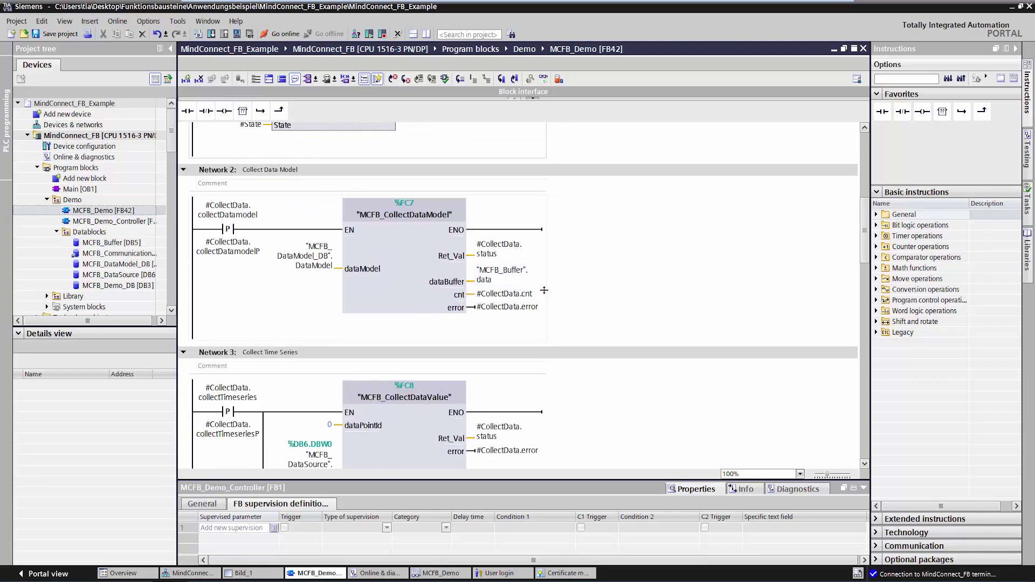
click(444, 269)
double_click(107, 265)
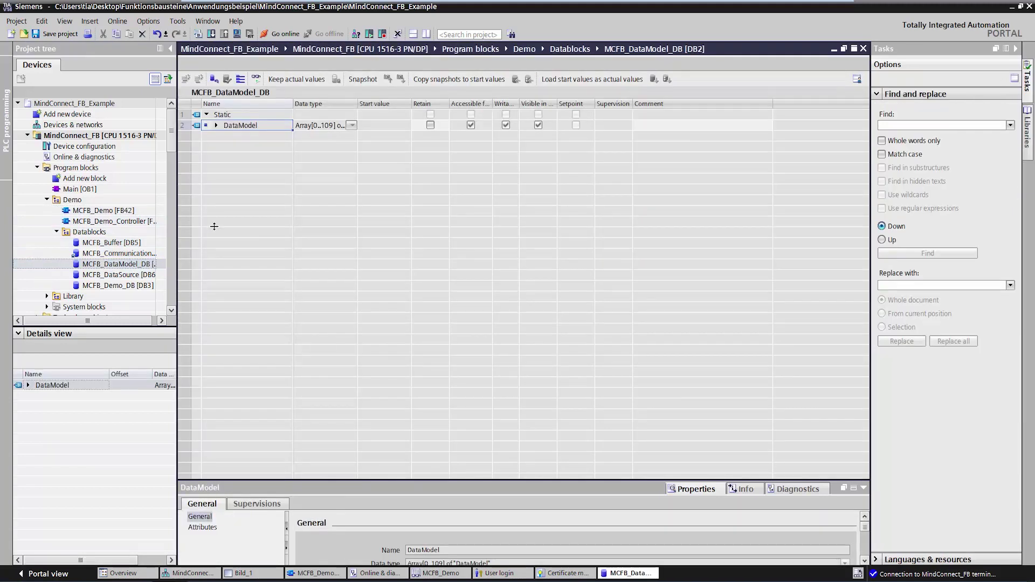
click(216, 126)
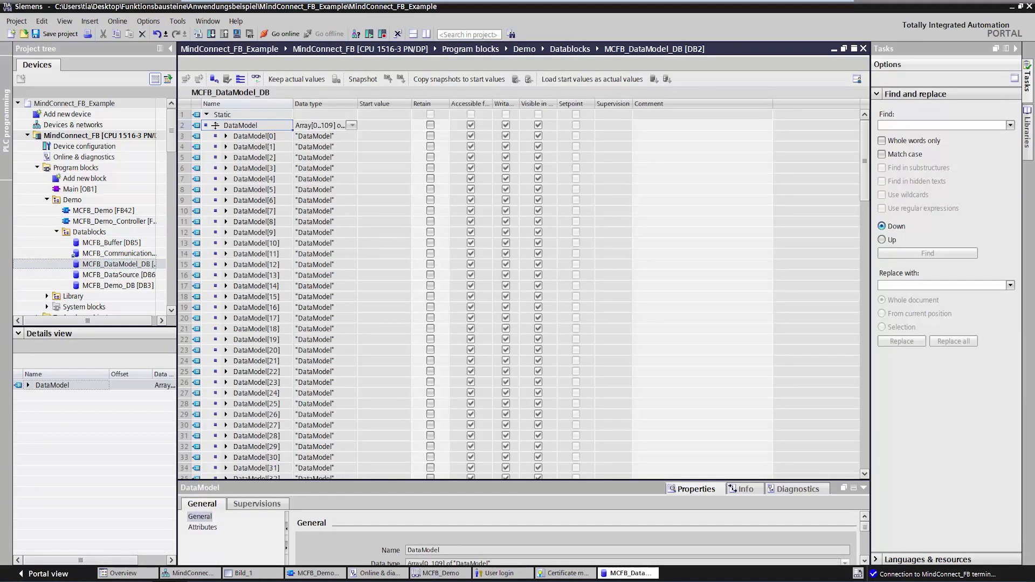
click(226, 136)
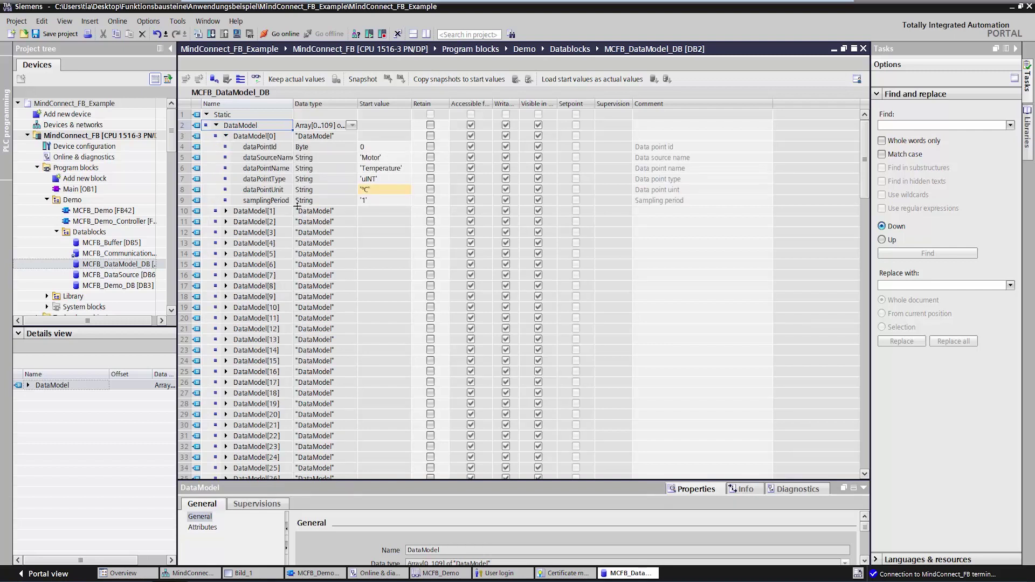
click(226, 210)
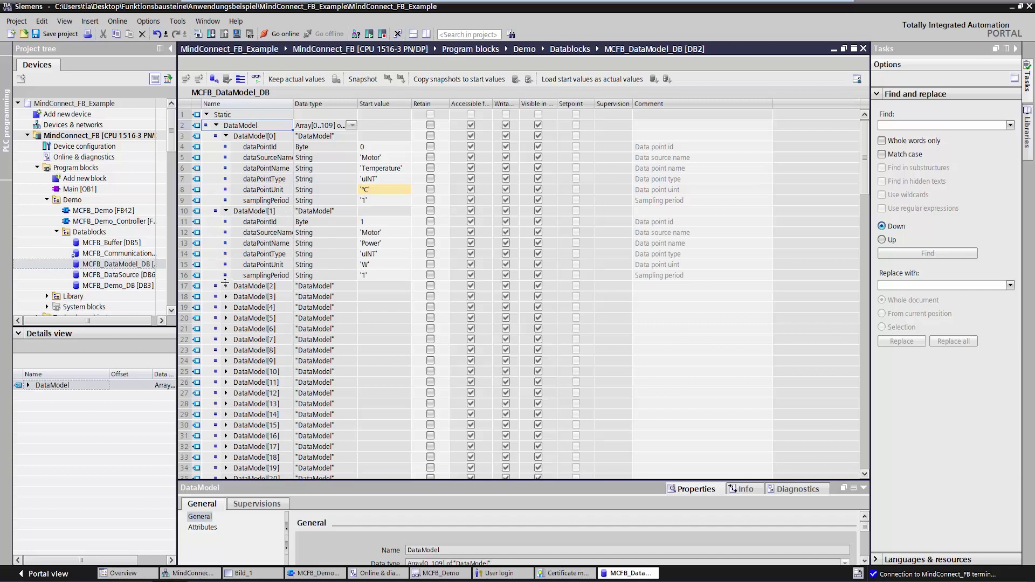
click(226, 286)
click(225, 365)
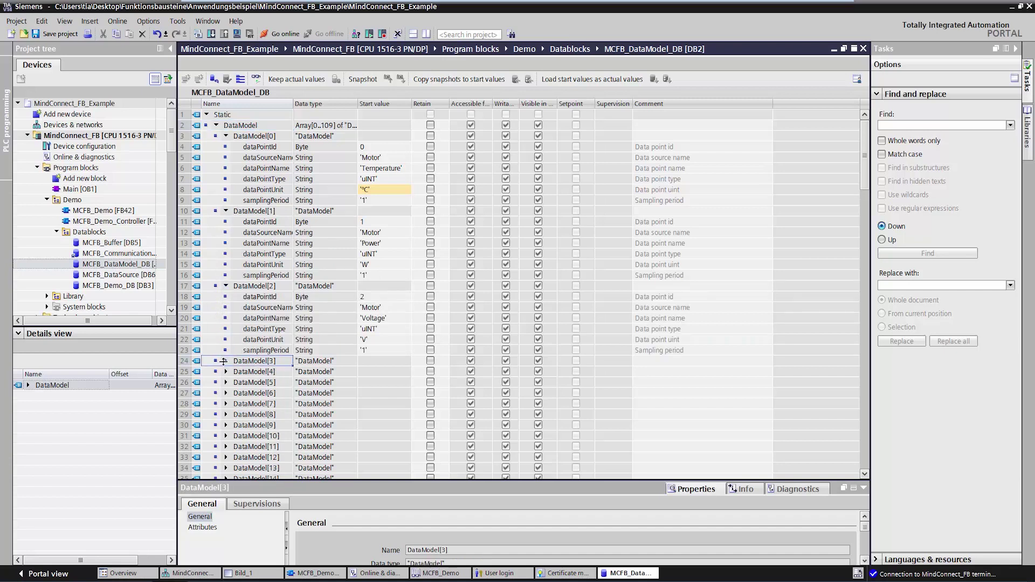
click(225, 362)
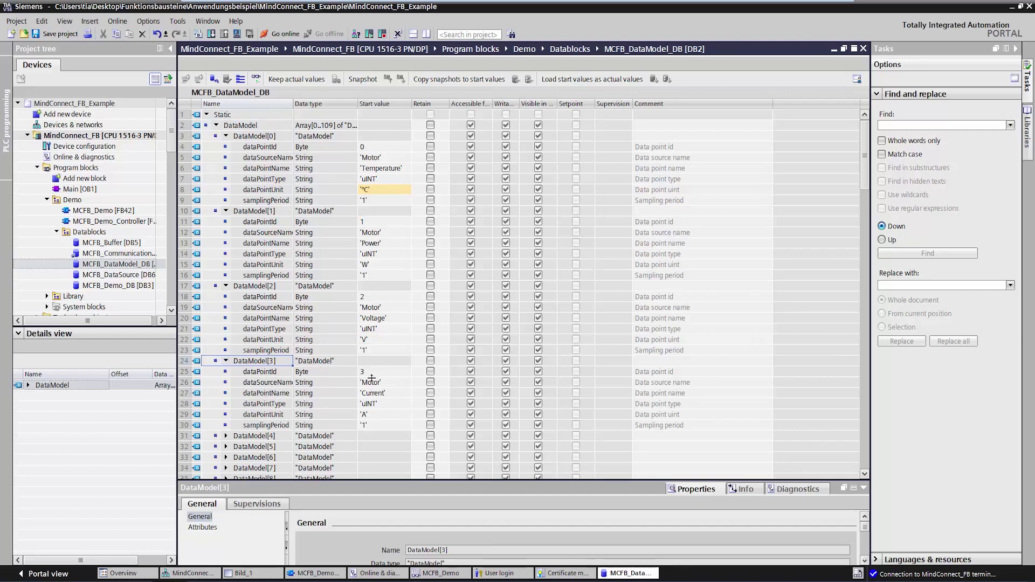
click(834, 48)
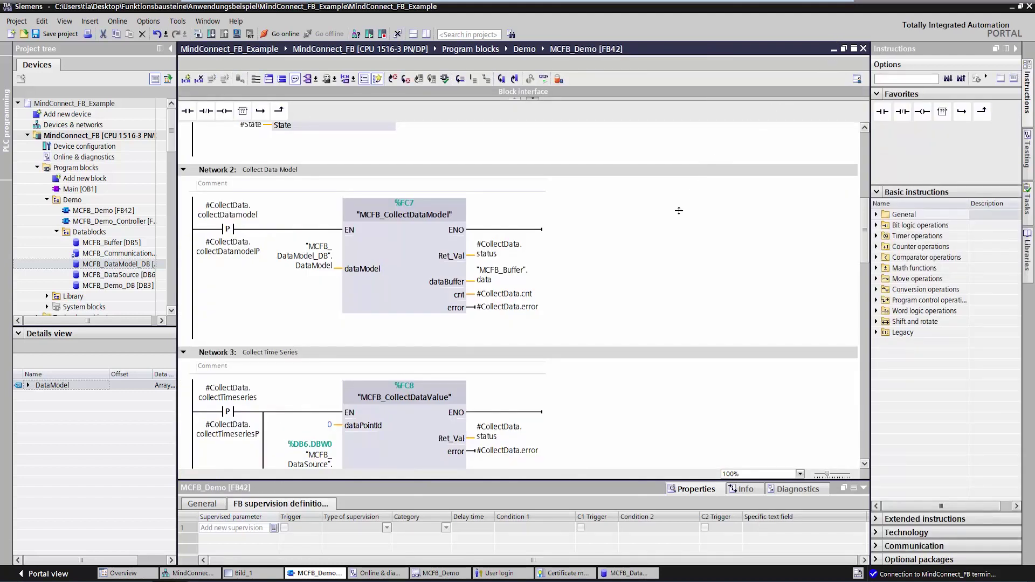
scroll(683, 205, down, 3)
scroll(681, 204, down, 2)
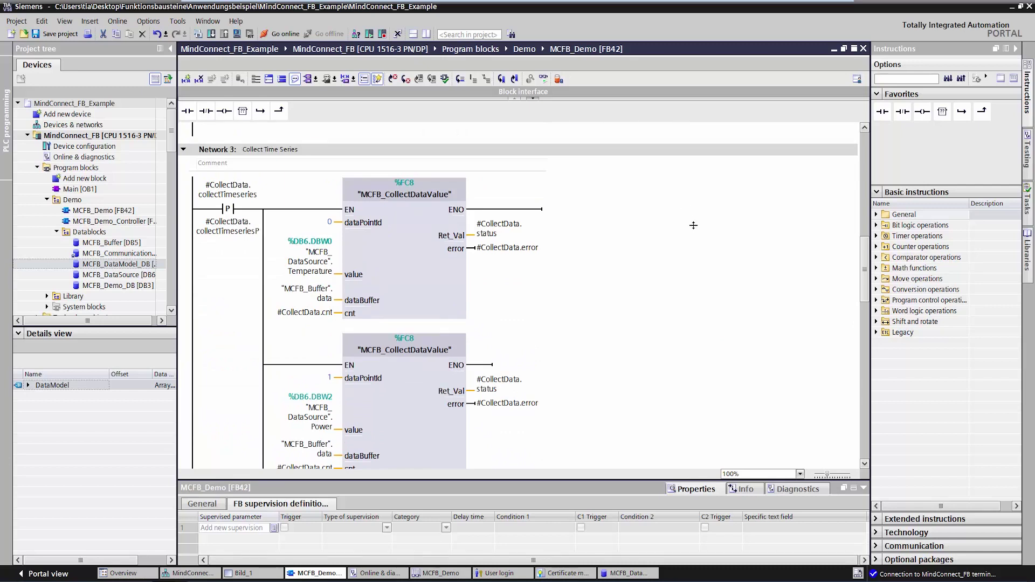
click(408, 267)
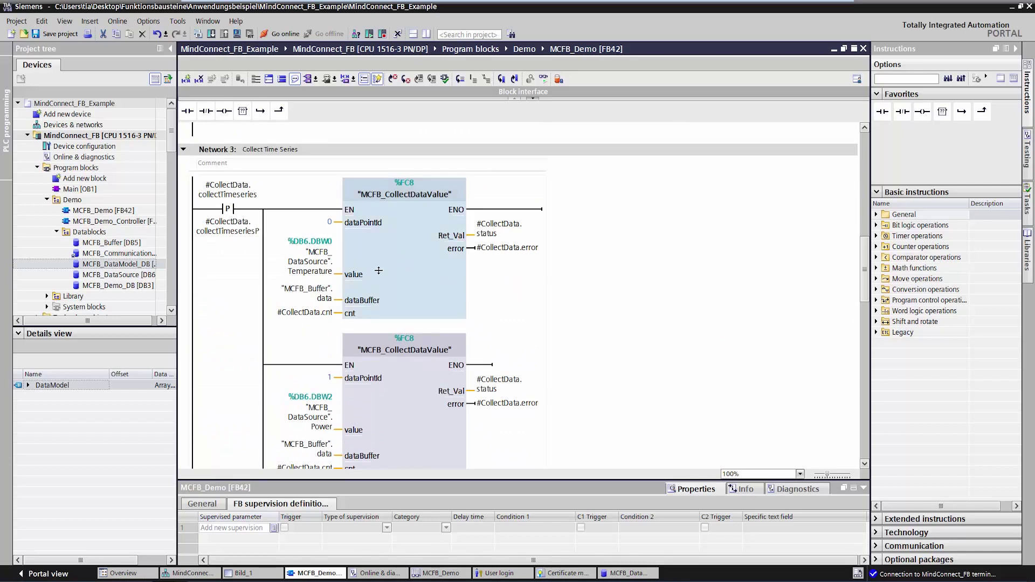
click(309, 273)
scroll(401, 270, down, 1)
scroll(405, 283, down, 4)
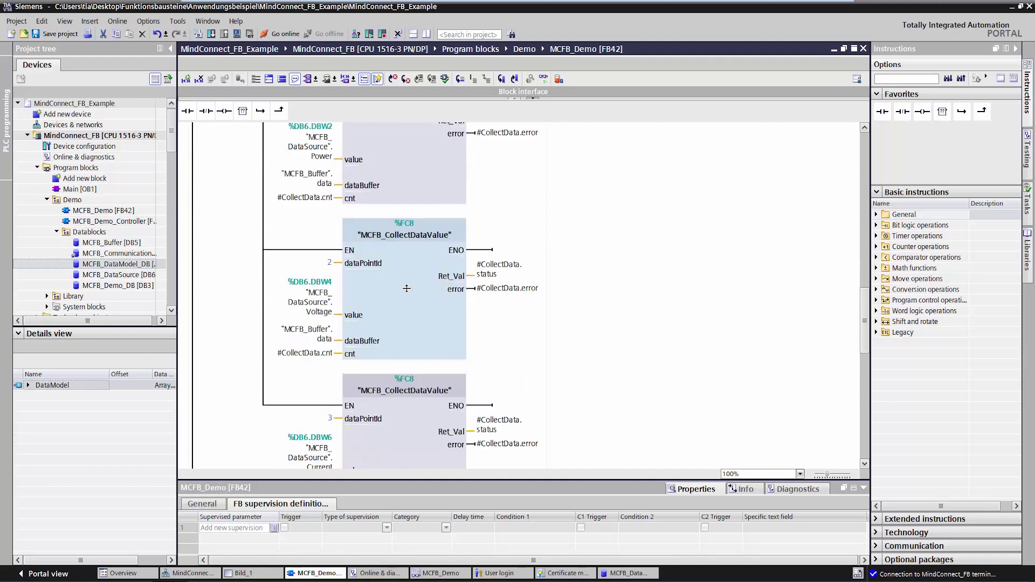
scroll(406, 288, down, 7)
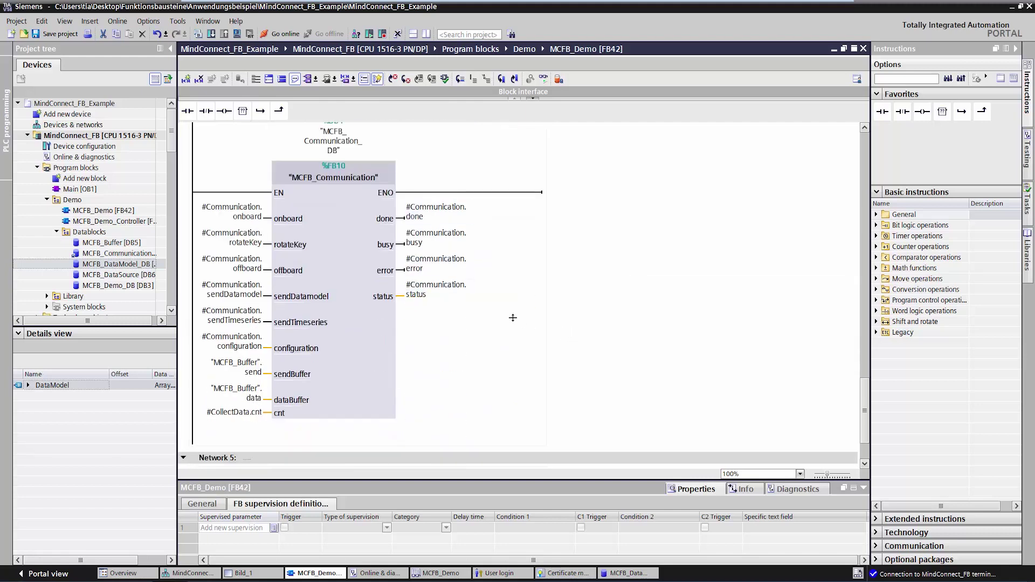
click(359, 215)
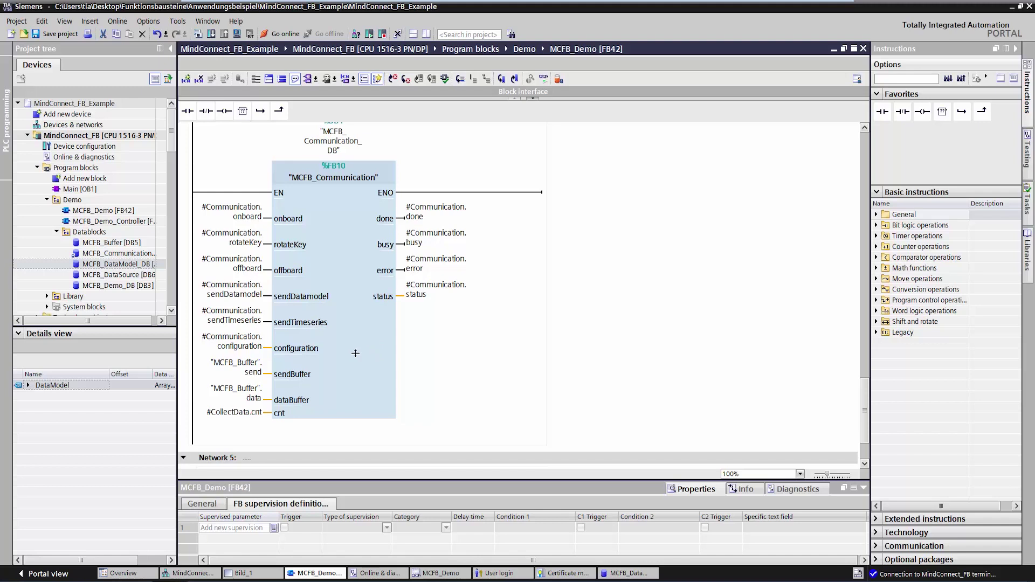
Compile and download the program to the MindConnect_FB CPU, then start its modules.
click(71, 137)
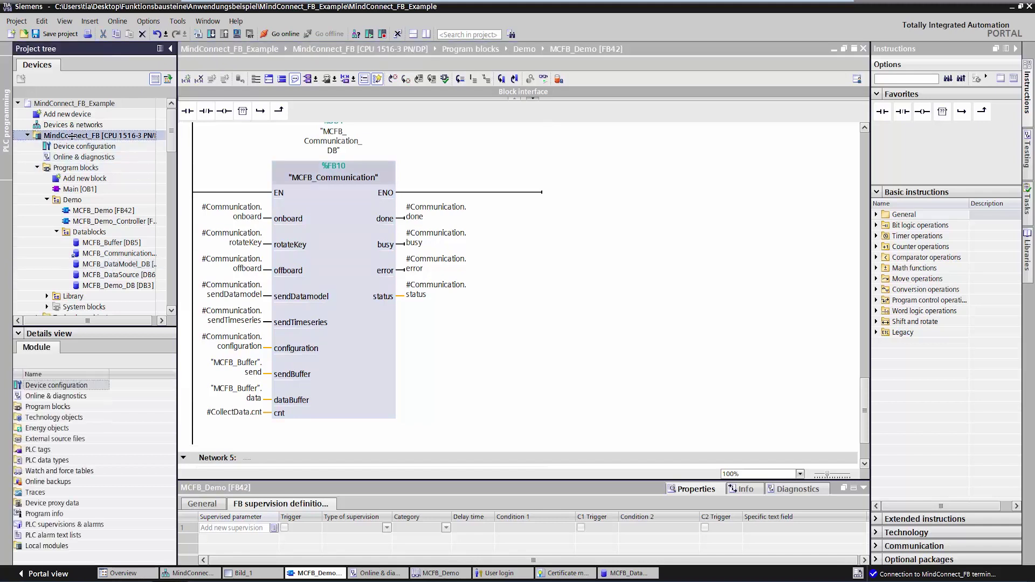
click(211, 33)
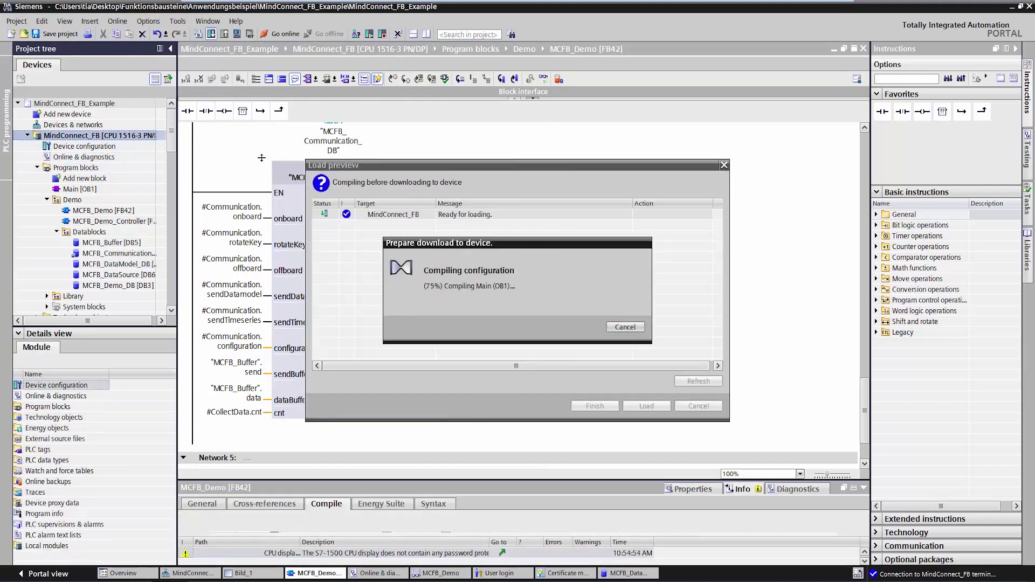
click(644, 405)
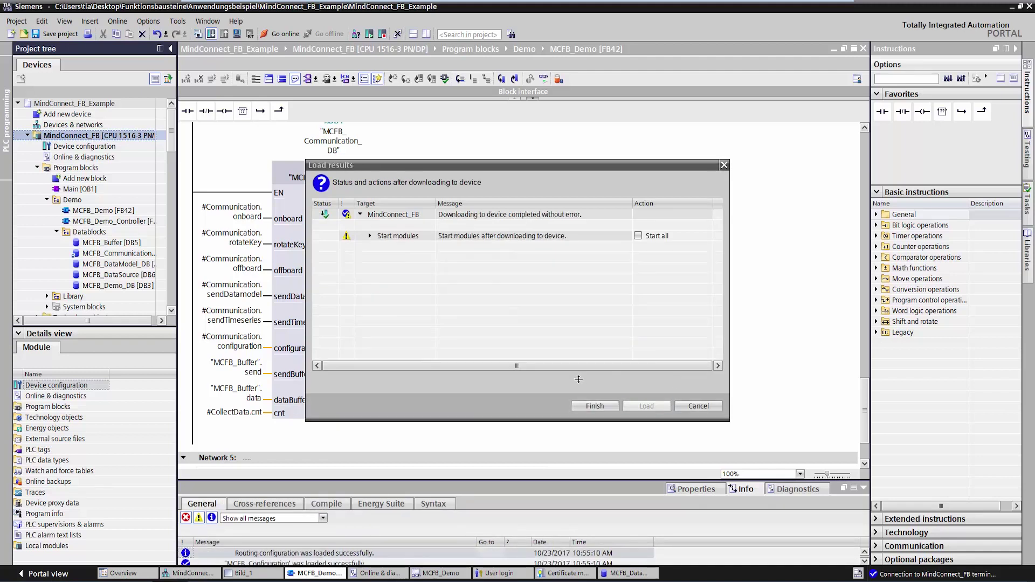
click(595, 405)
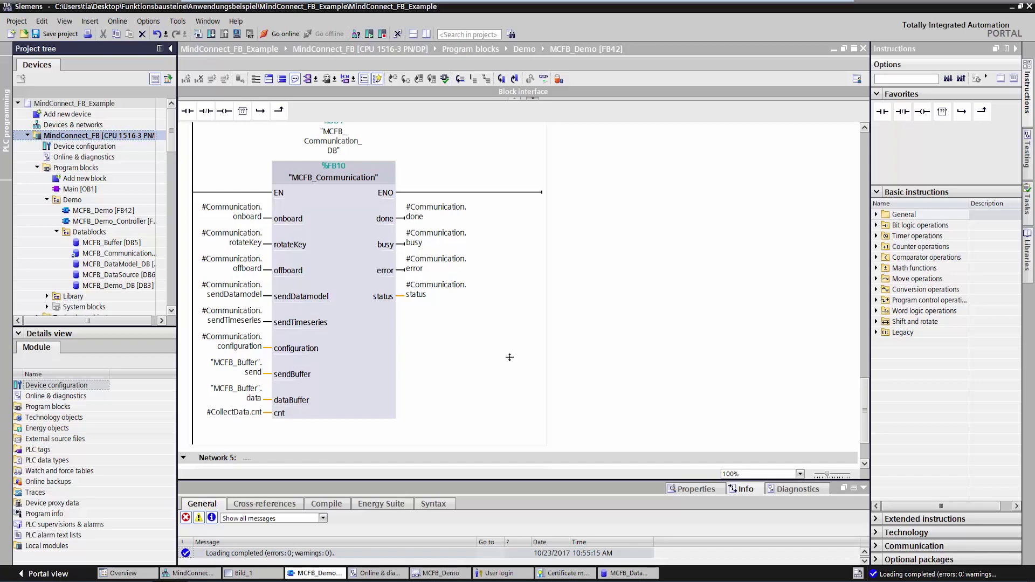
Go online with the CPU and set its module time from the PC clock.
click(383, 573)
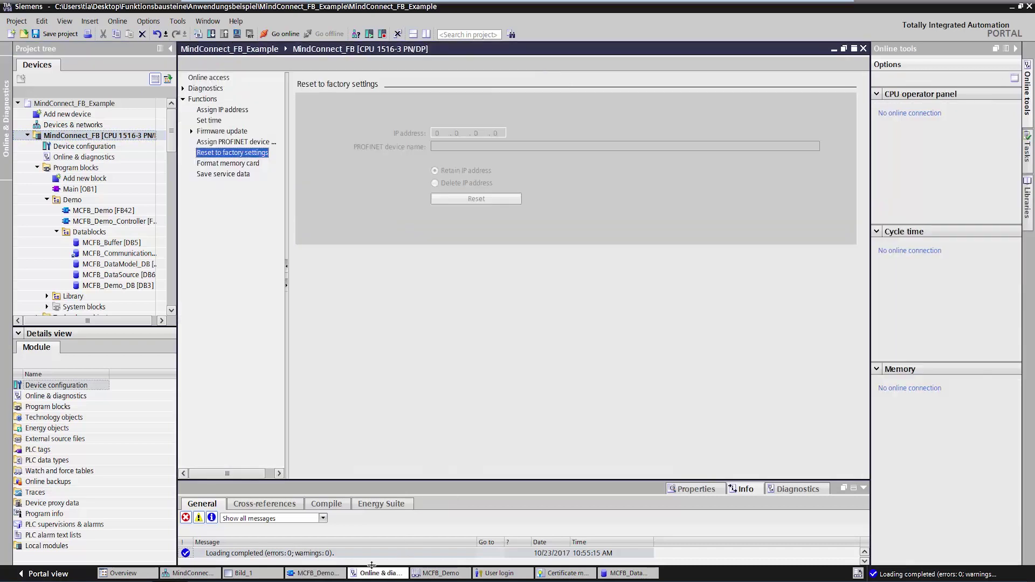
click(282, 34)
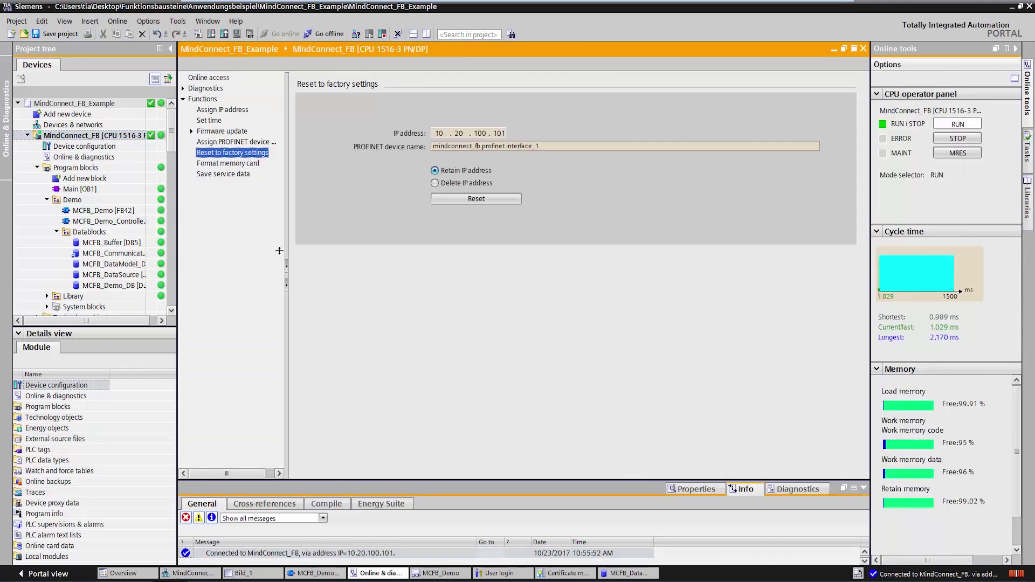
click(208, 119)
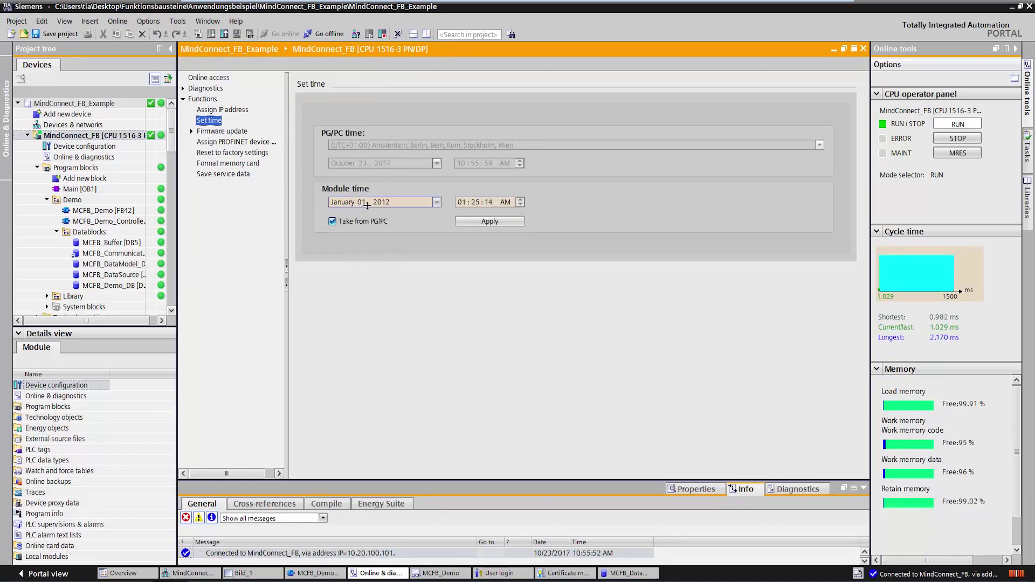
click(489, 221)
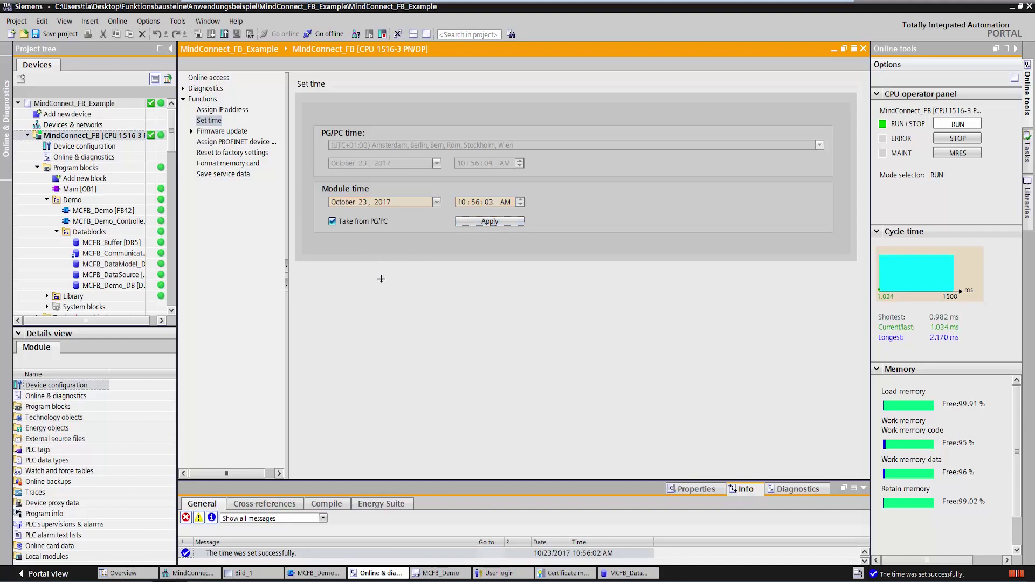
Monitor the MCFB_Demo watch table live and modify StartDemo to TRUE.
click(439, 575)
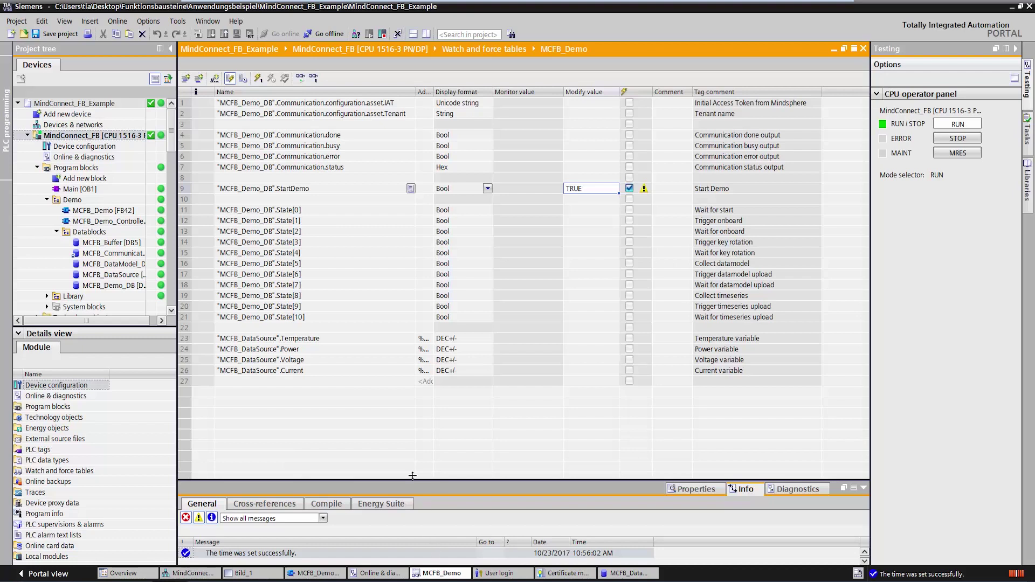
click(299, 78)
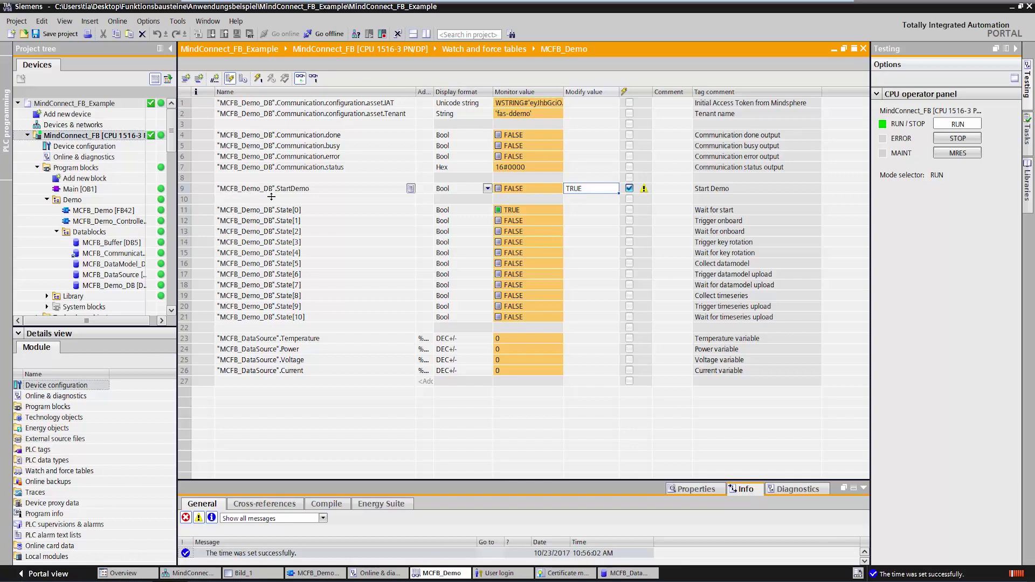
double_click(584, 187)
click(582, 190)
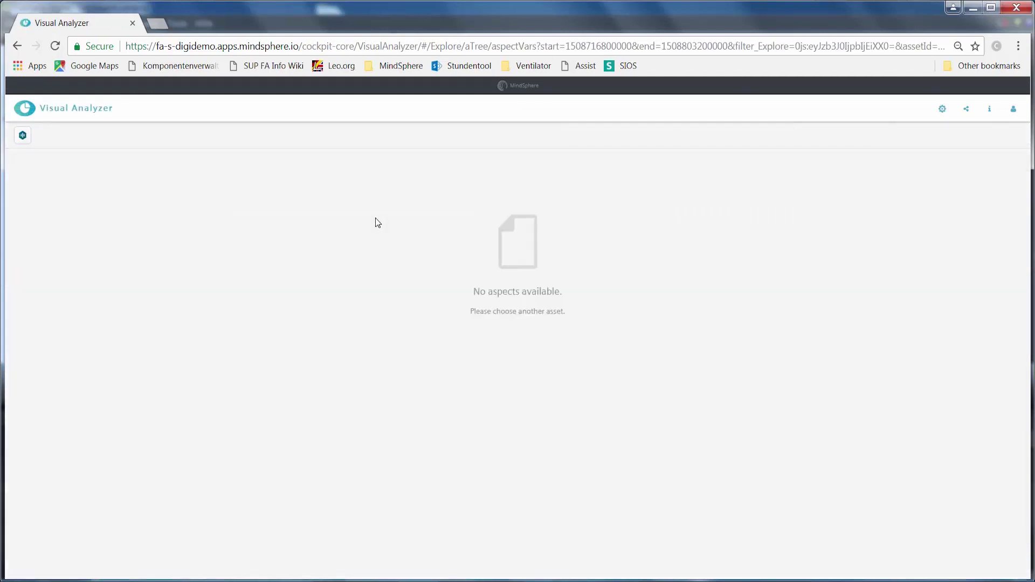
Show the Motor aspect data of the Automation_Task_Video asset in Visual Analyzer.
click(22, 135)
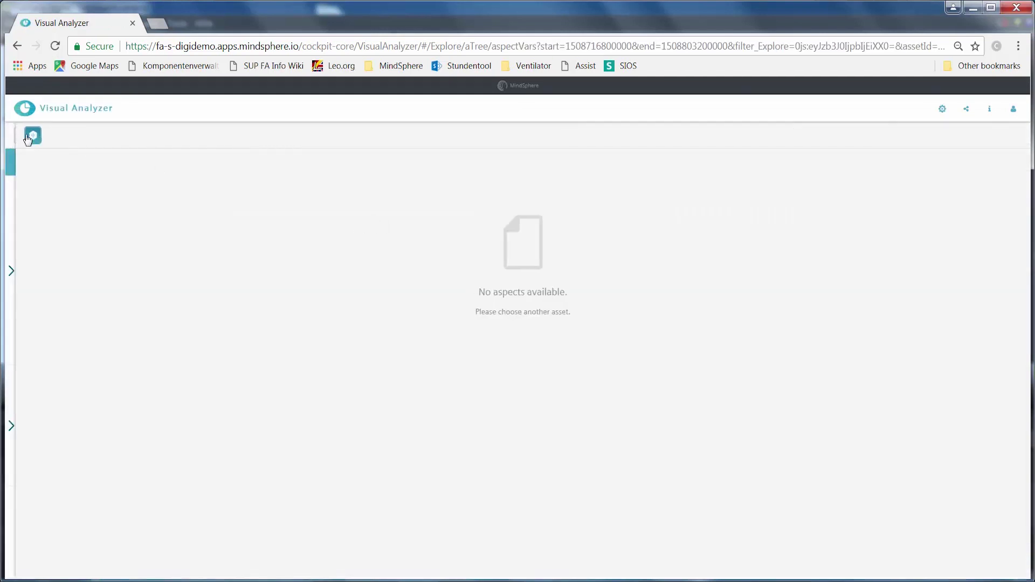
click(86, 198)
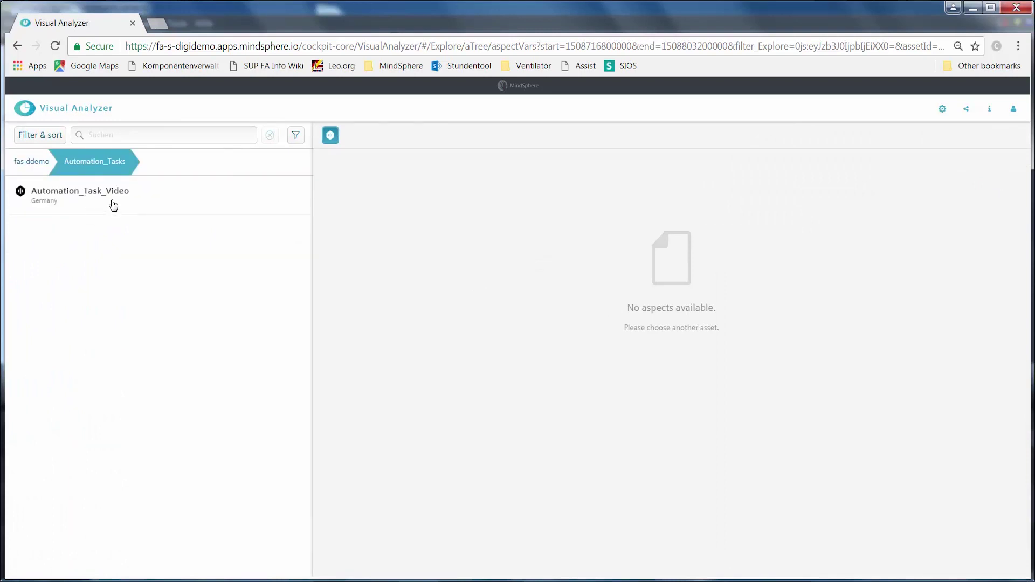
click(113, 205)
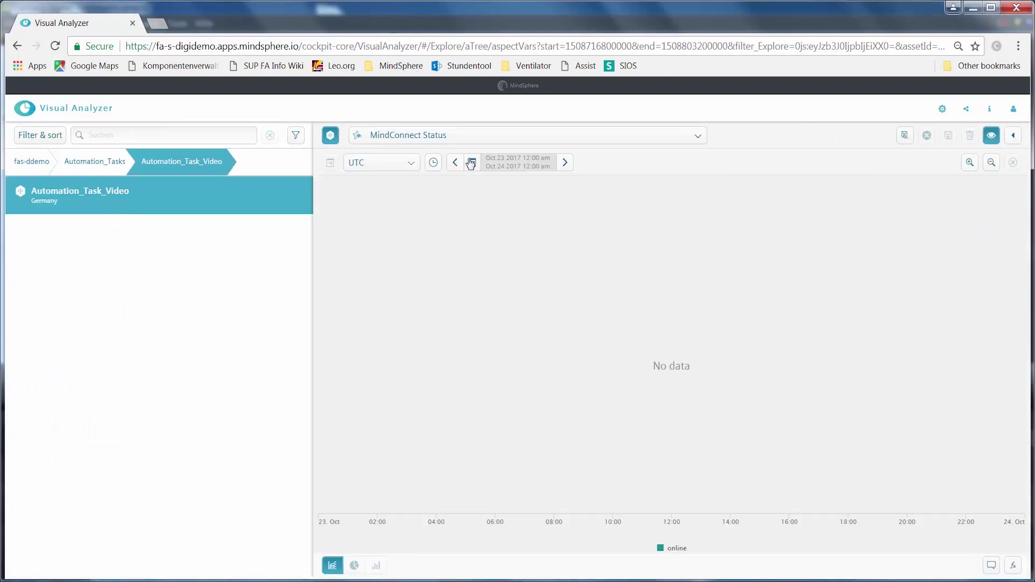
click(466, 139)
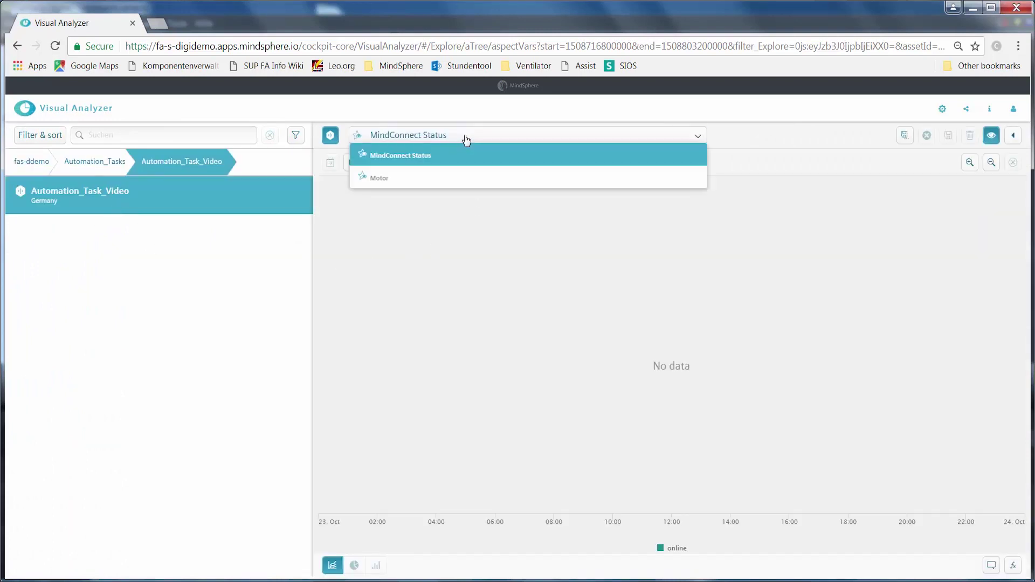
click(455, 181)
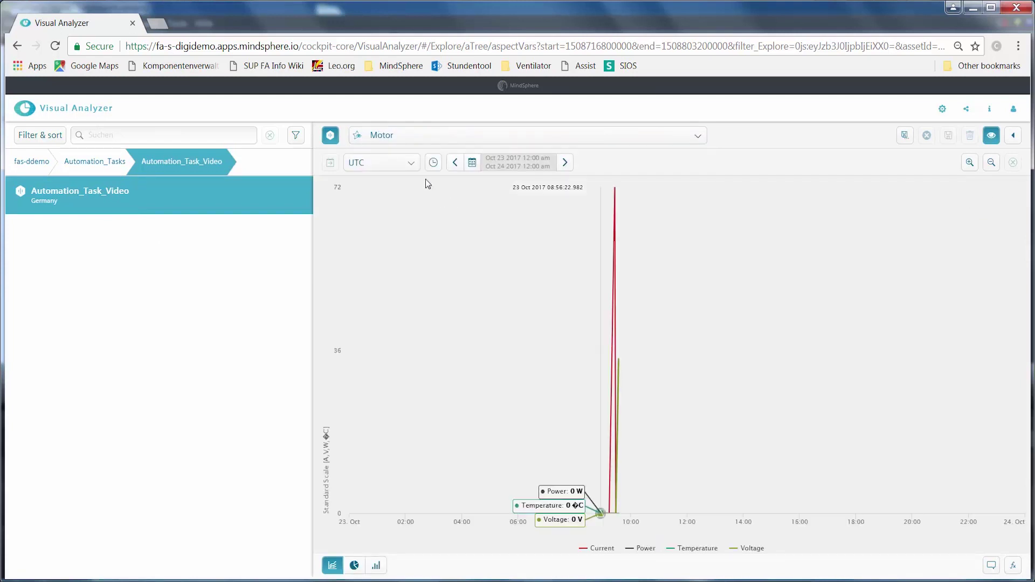
Switch the time zone to Browser (+02:00) and zoom into the Power, Voltage, Temperature and Current curves.
click(409, 164)
click(398, 212)
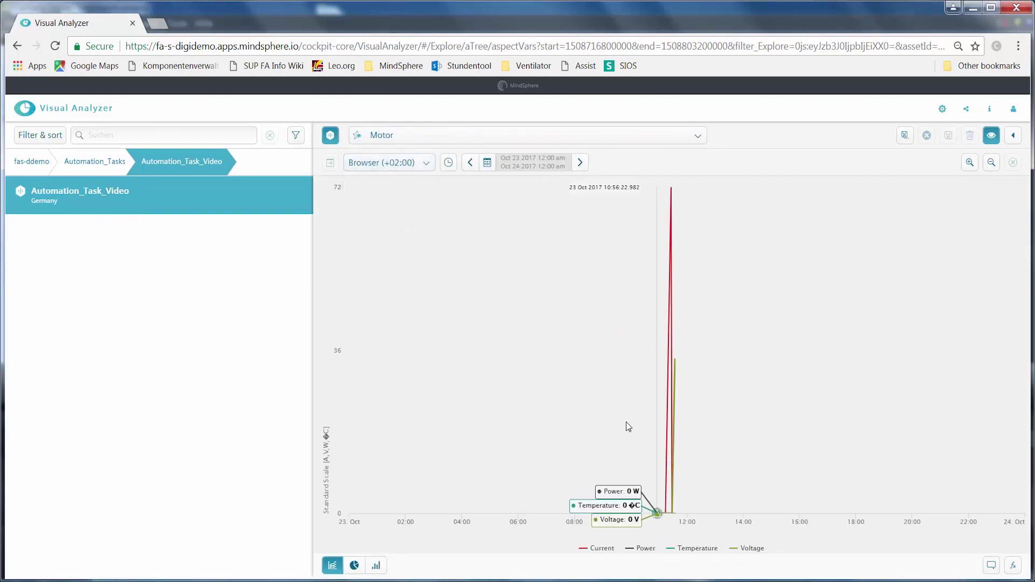
scroll(679, 401, up, 5)
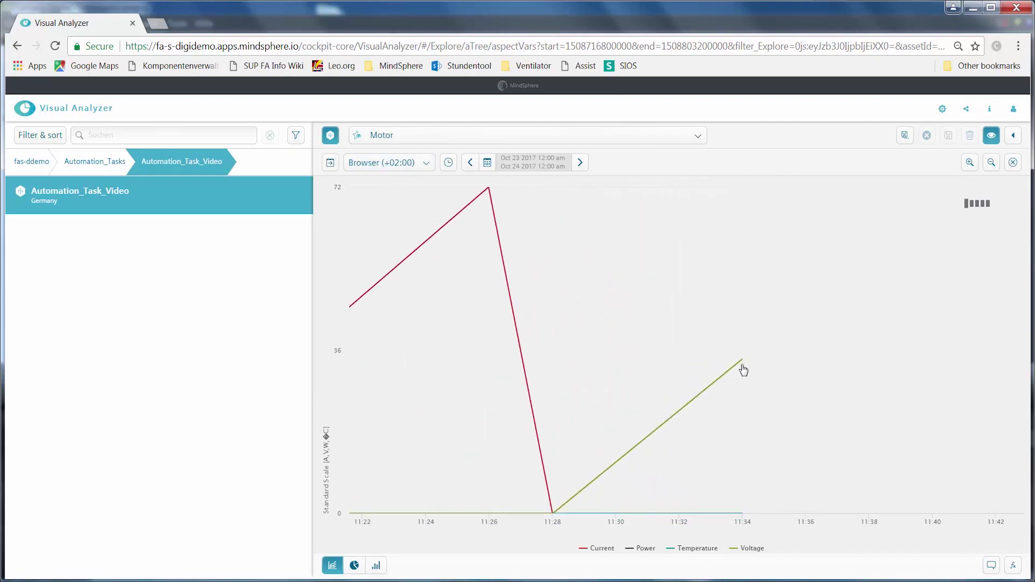
scroll(743, 370, up, 5)
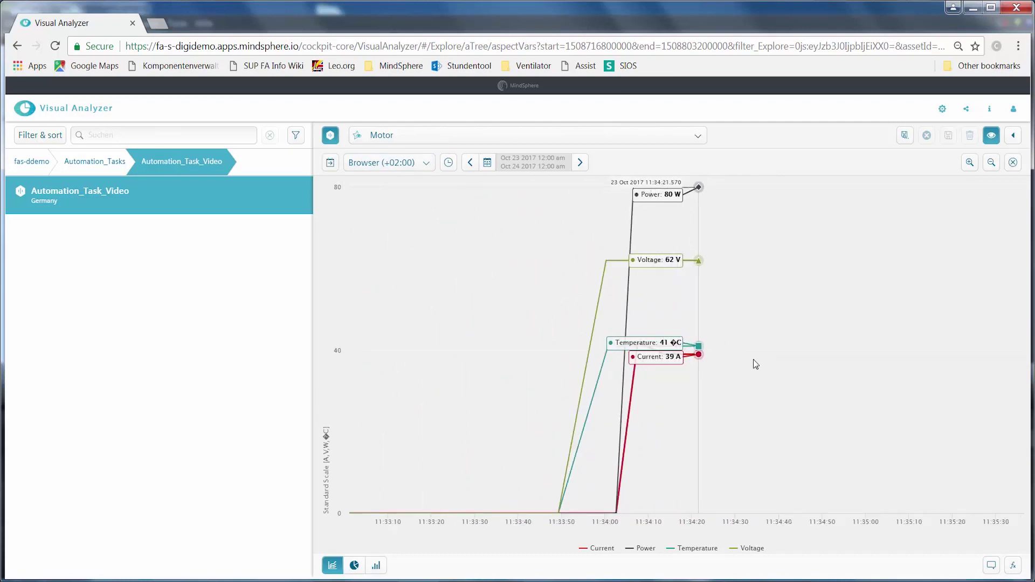
scroll(753, 360, up, 3)
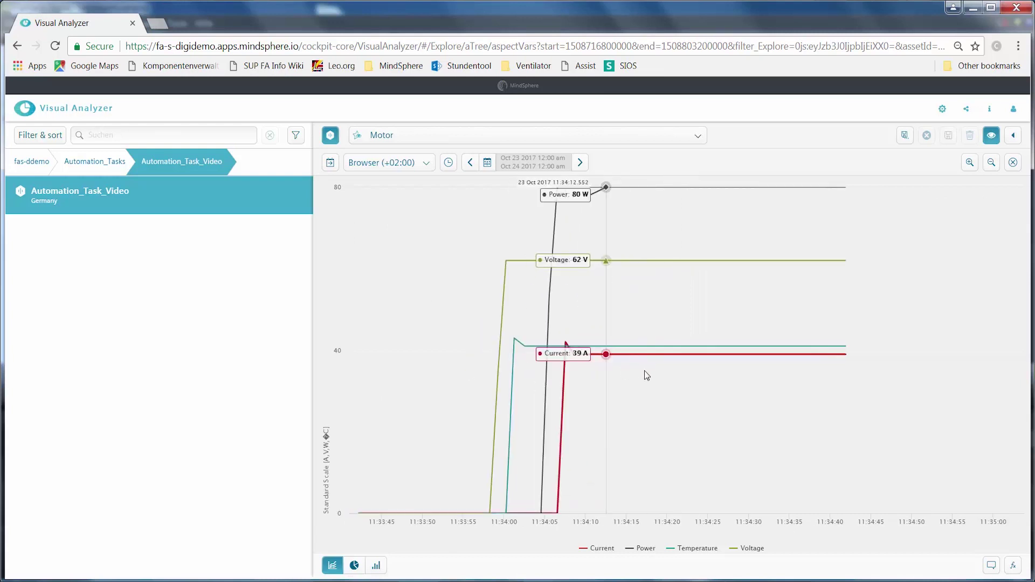
drag(813, 371, 490, 391)
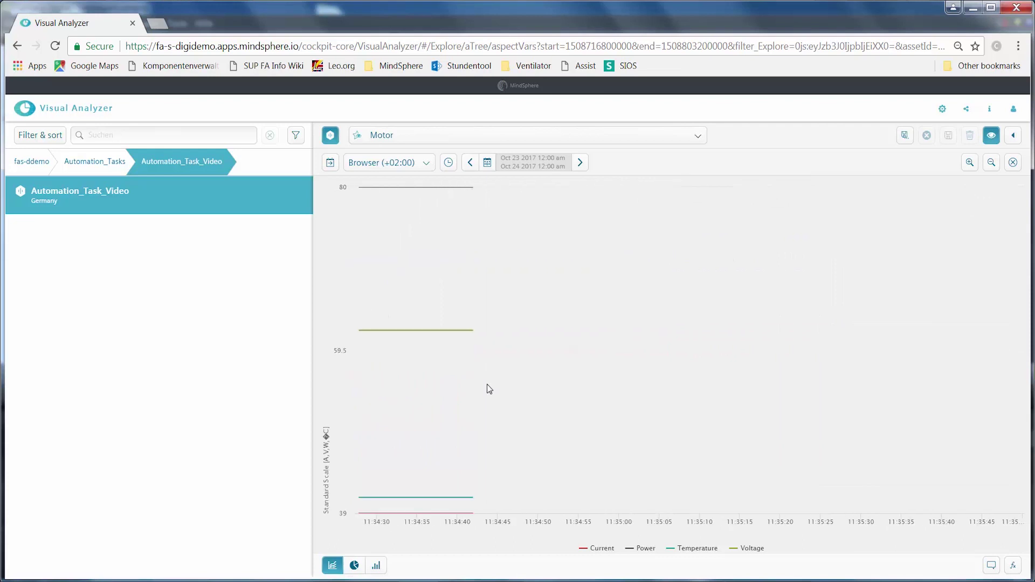
scroll(489, 390, down, 2)
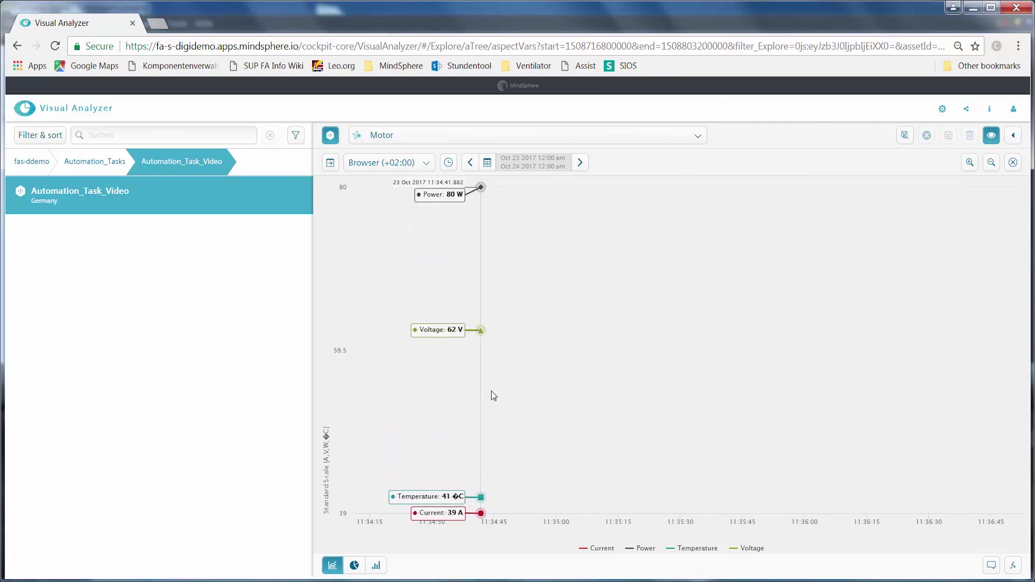